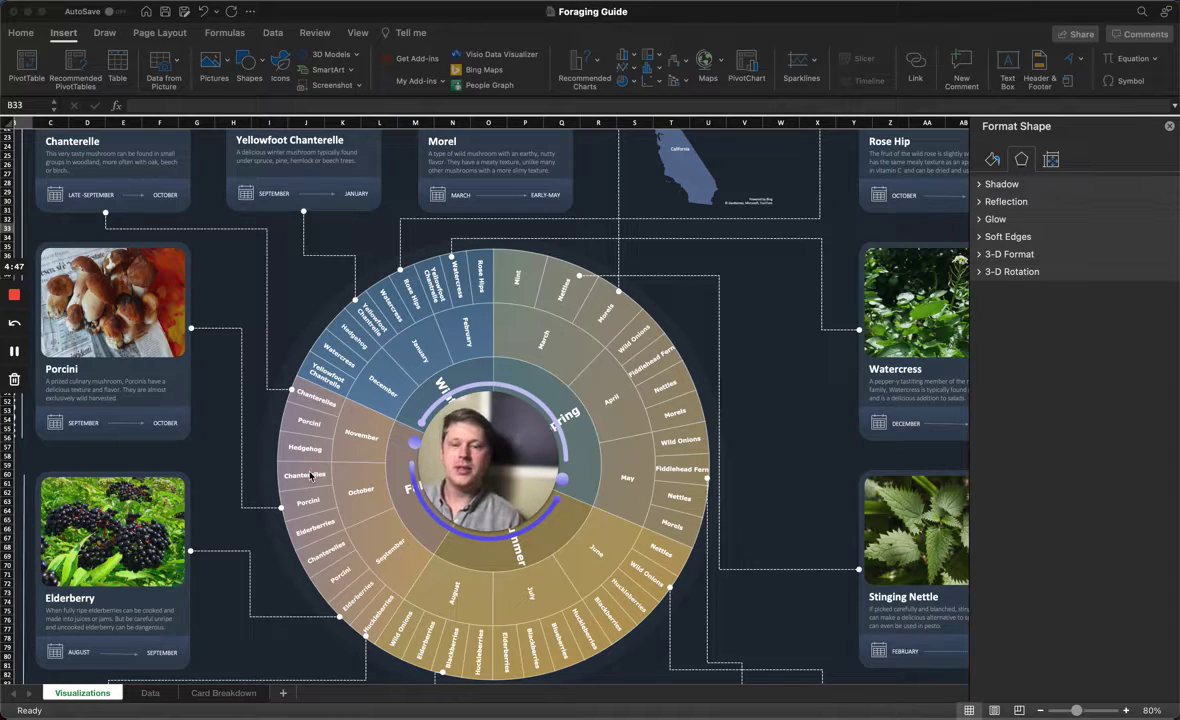
Pan and scroll around the sheet to survey the foraging wheel infographic
drag(469, 440, 680, 53)
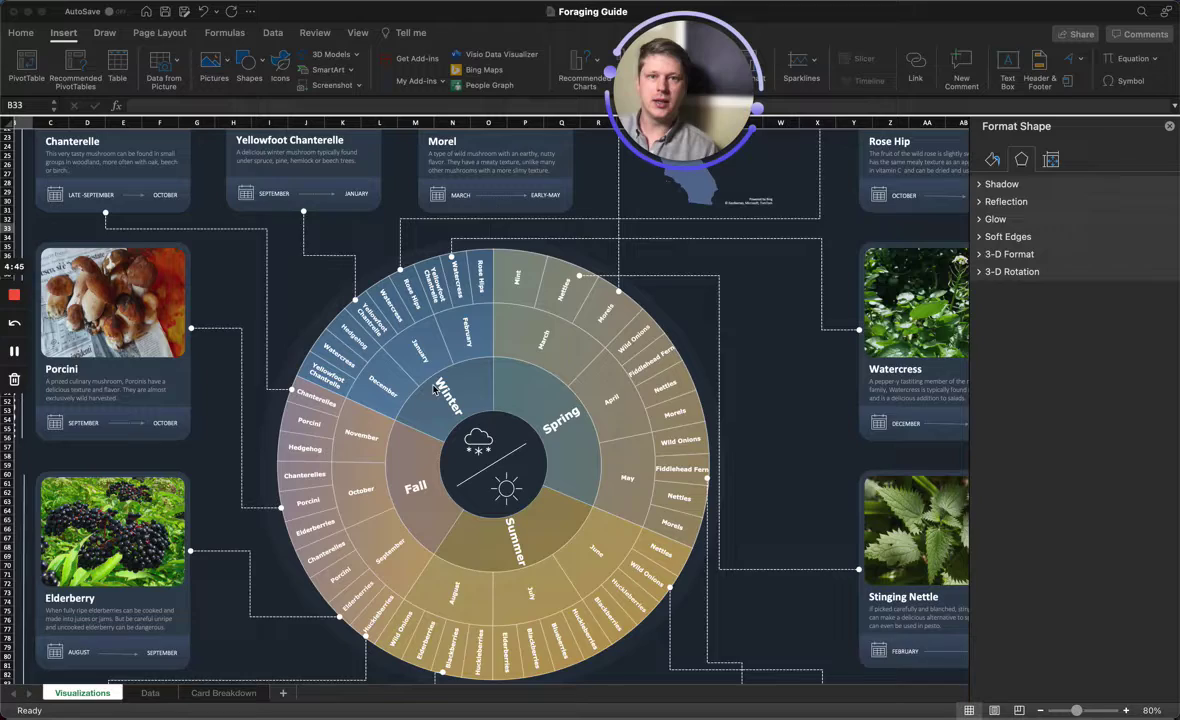
scroll(400, 360, up, 2)
scroll(432, 390, up, 5)
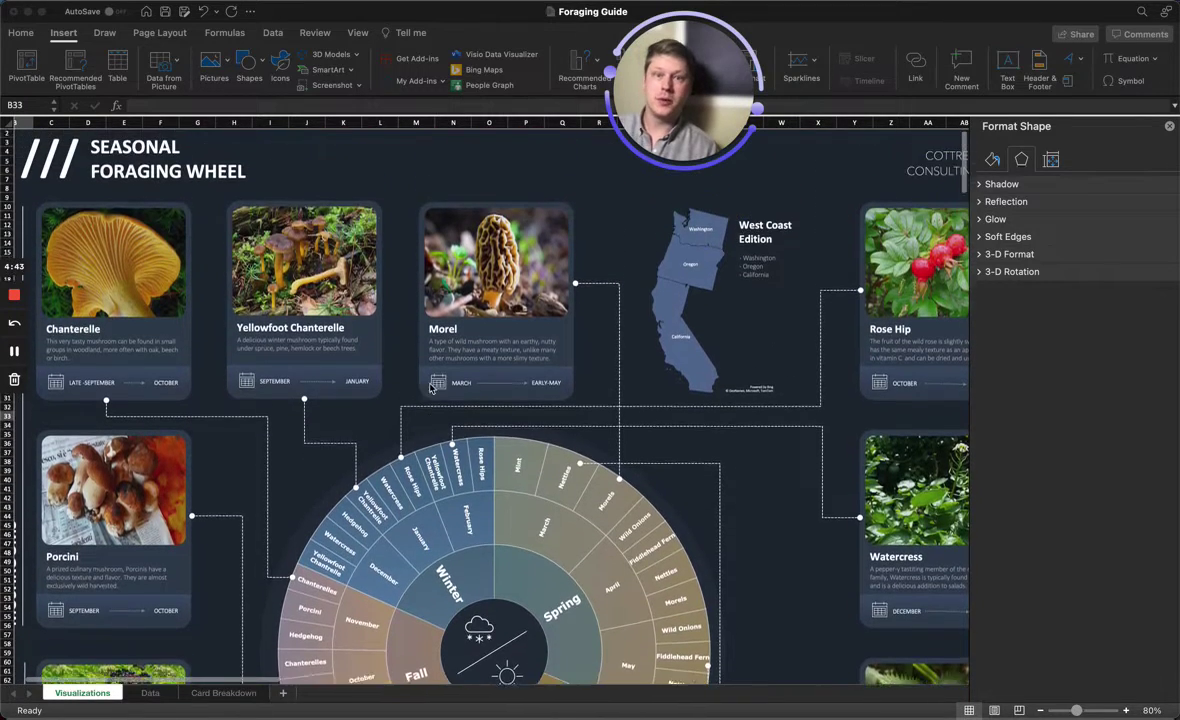
scroll(433, 388, left, 1)
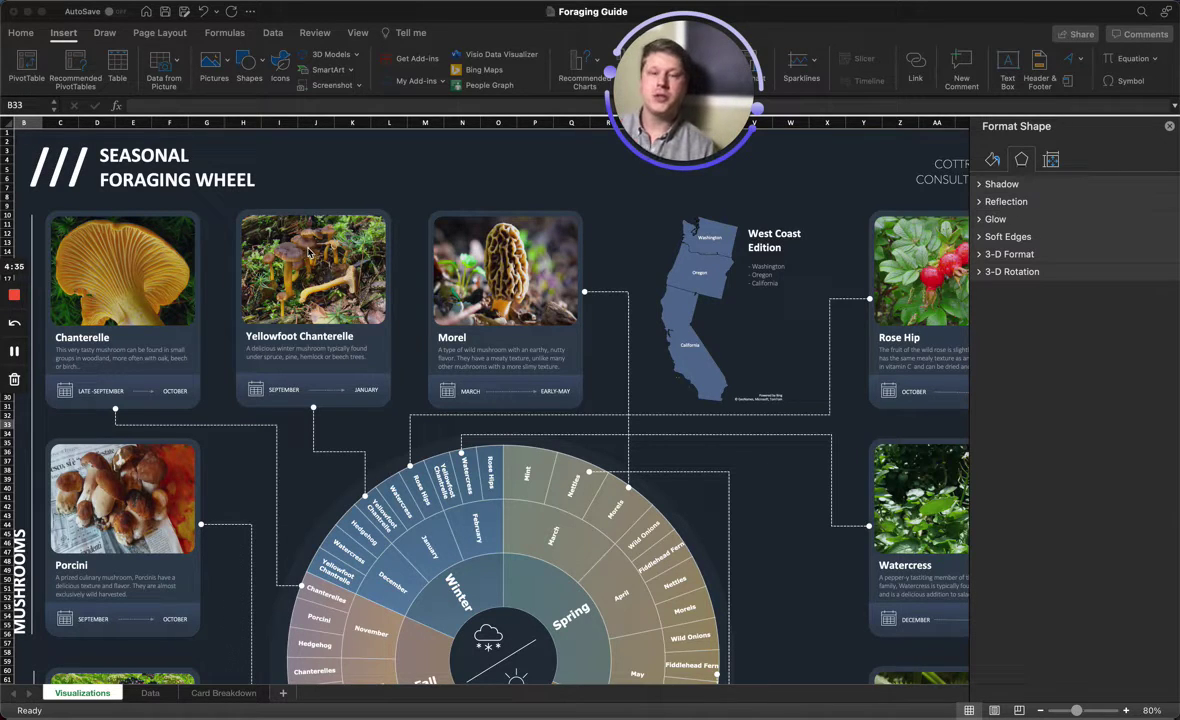
scroll(309, 252, left, 5)
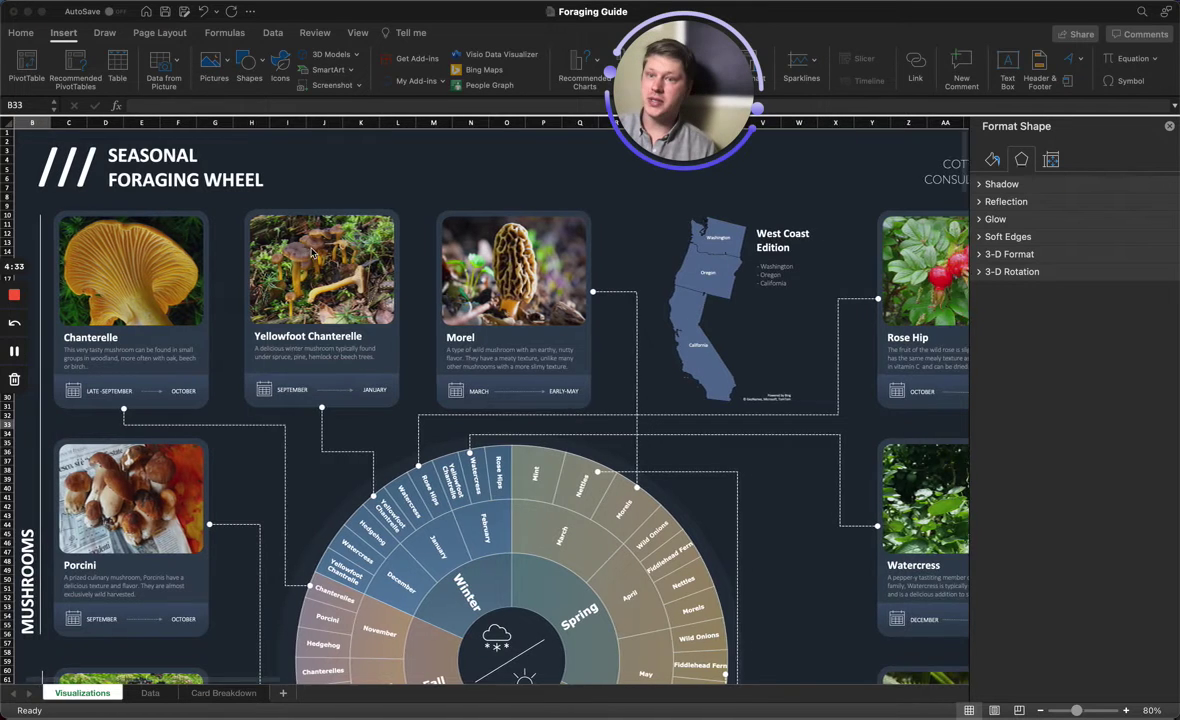
scroll(310, 252, right, 1)
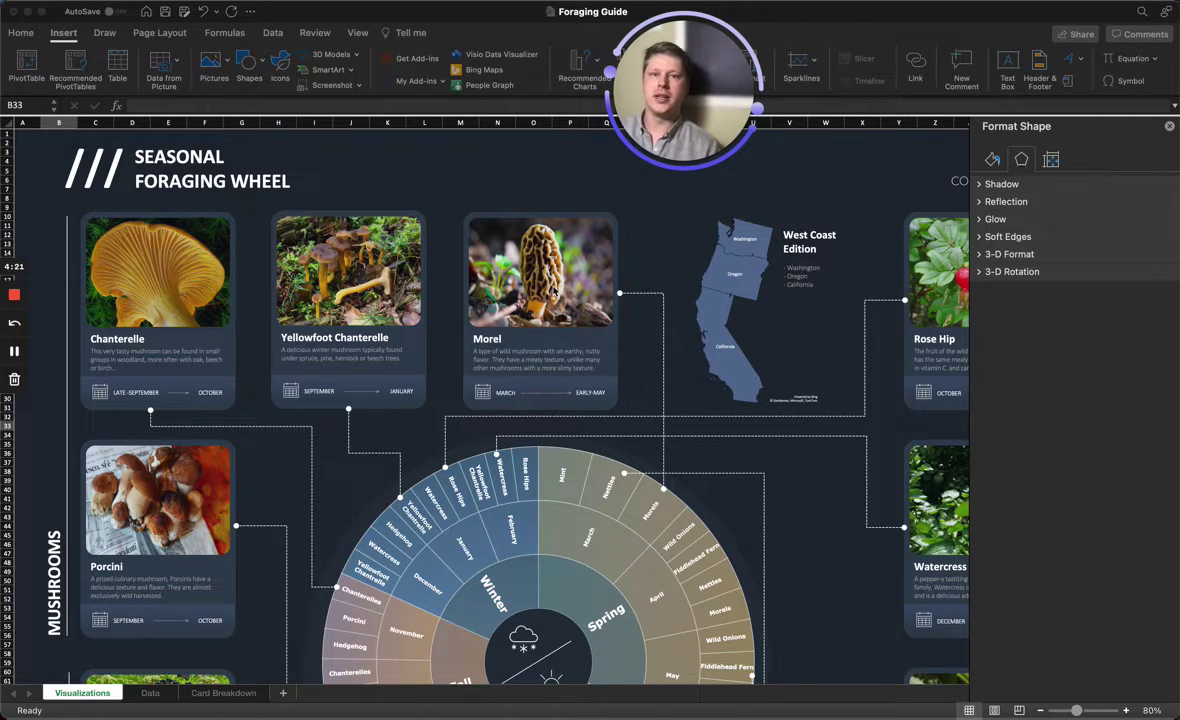
scroll(480, 400, down, 1)
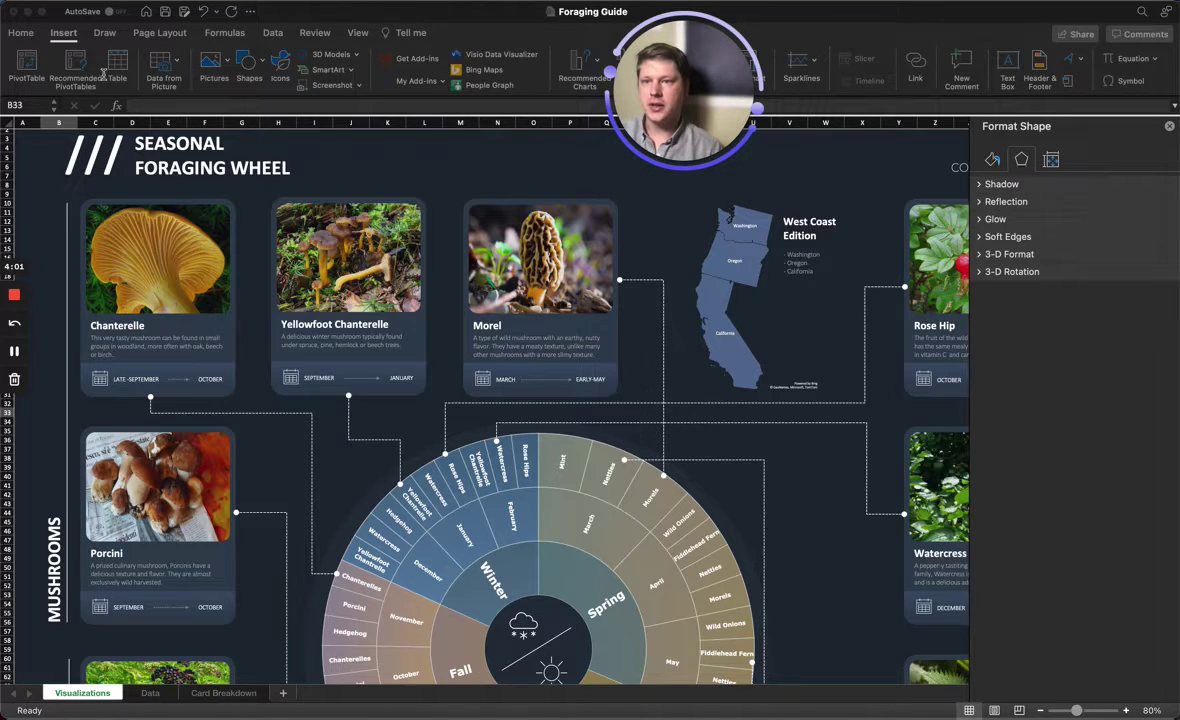
Collapse and restore the ribbon, then browse the Shapes gallery without inserting anything
click(65, 33)
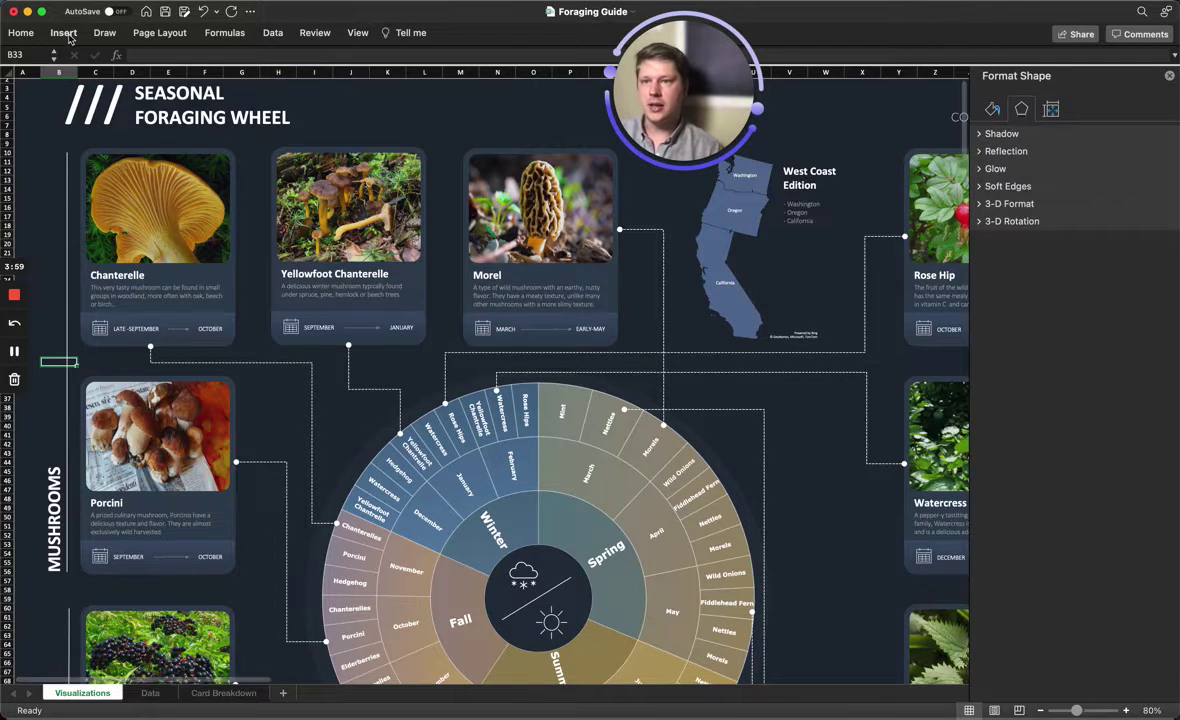
click(66, 33)
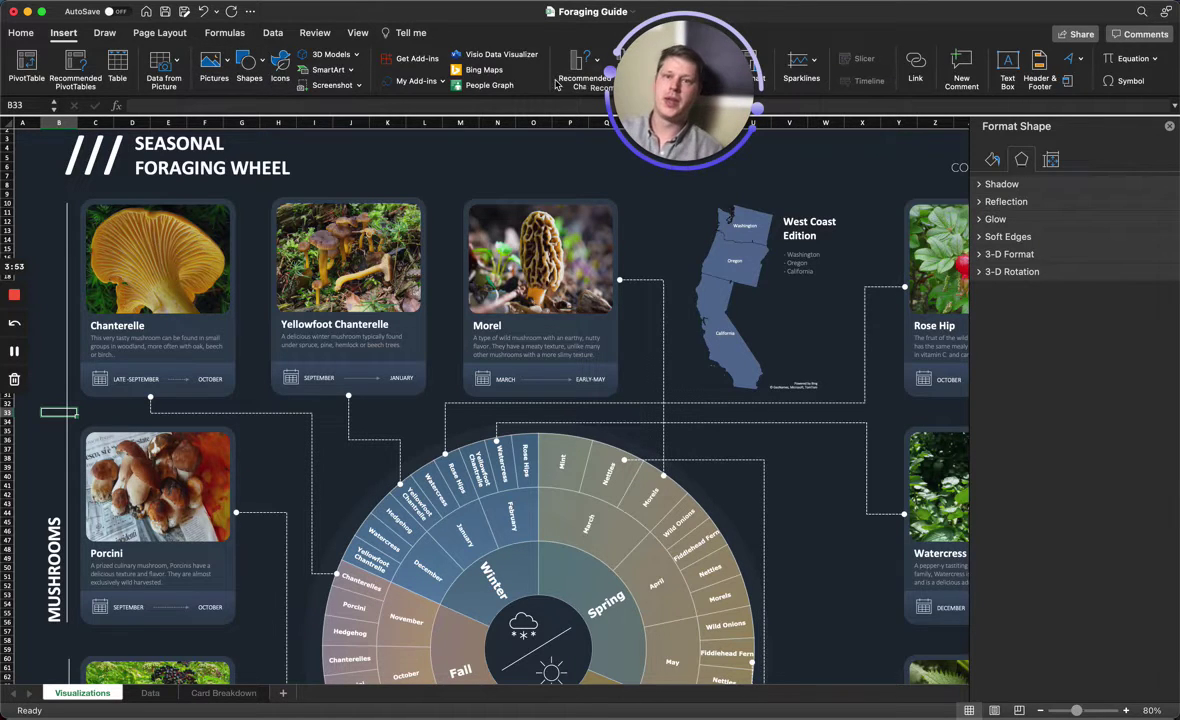
click(255, 74)
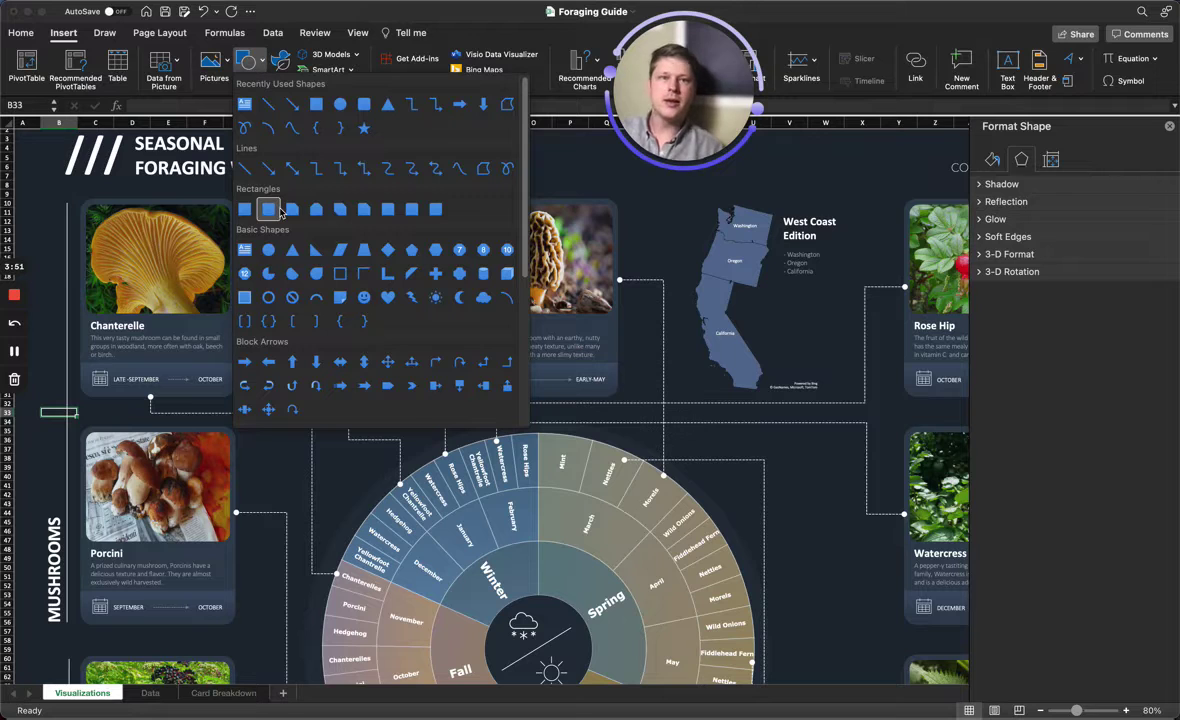
scroll(285, 210, down, 3)
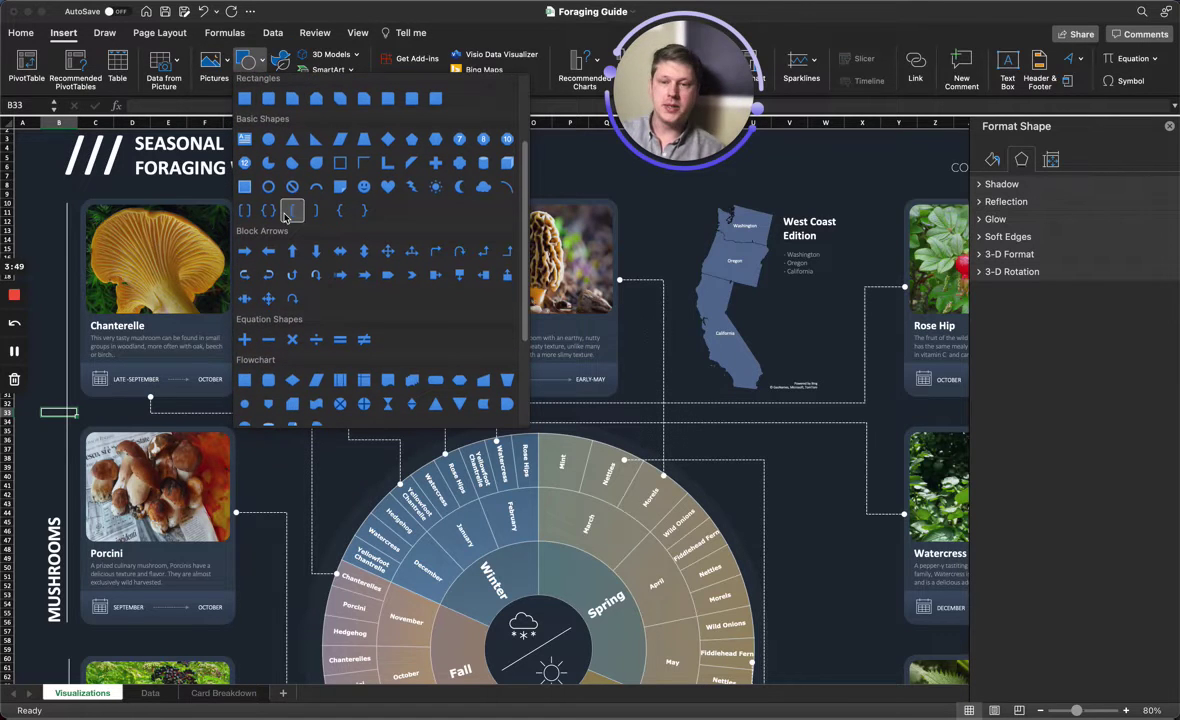
scroll(287, 217, up, 3)
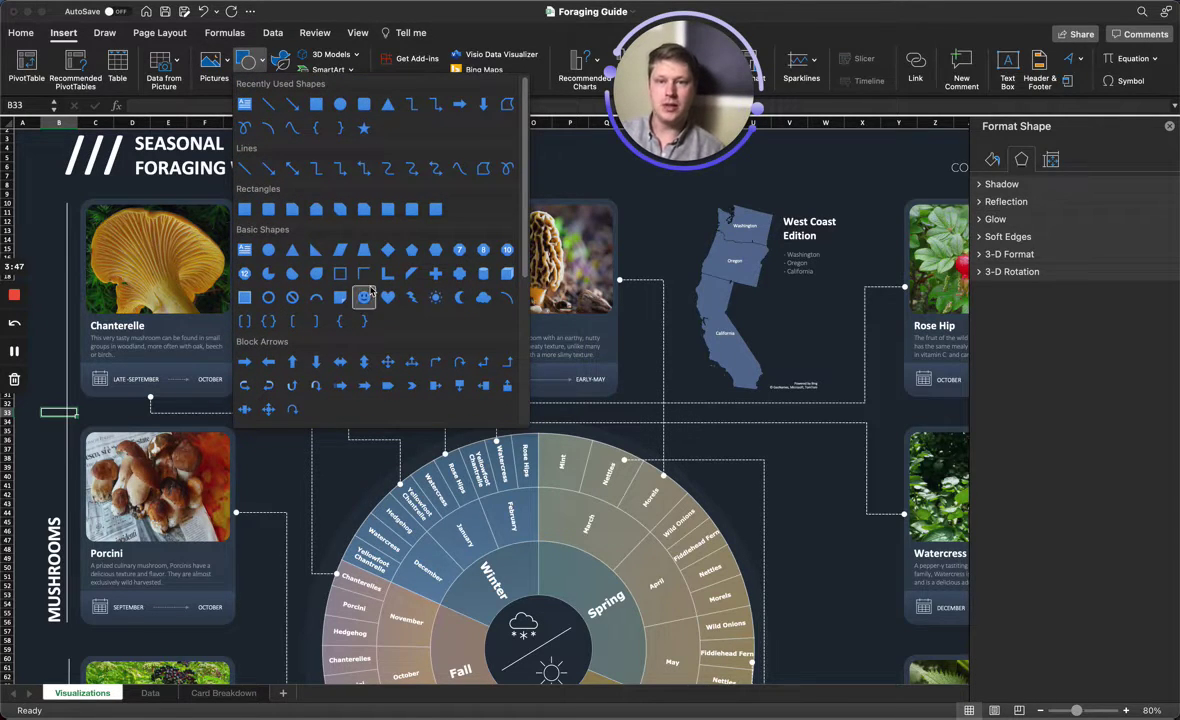
scroll(364, 285, up, 1)
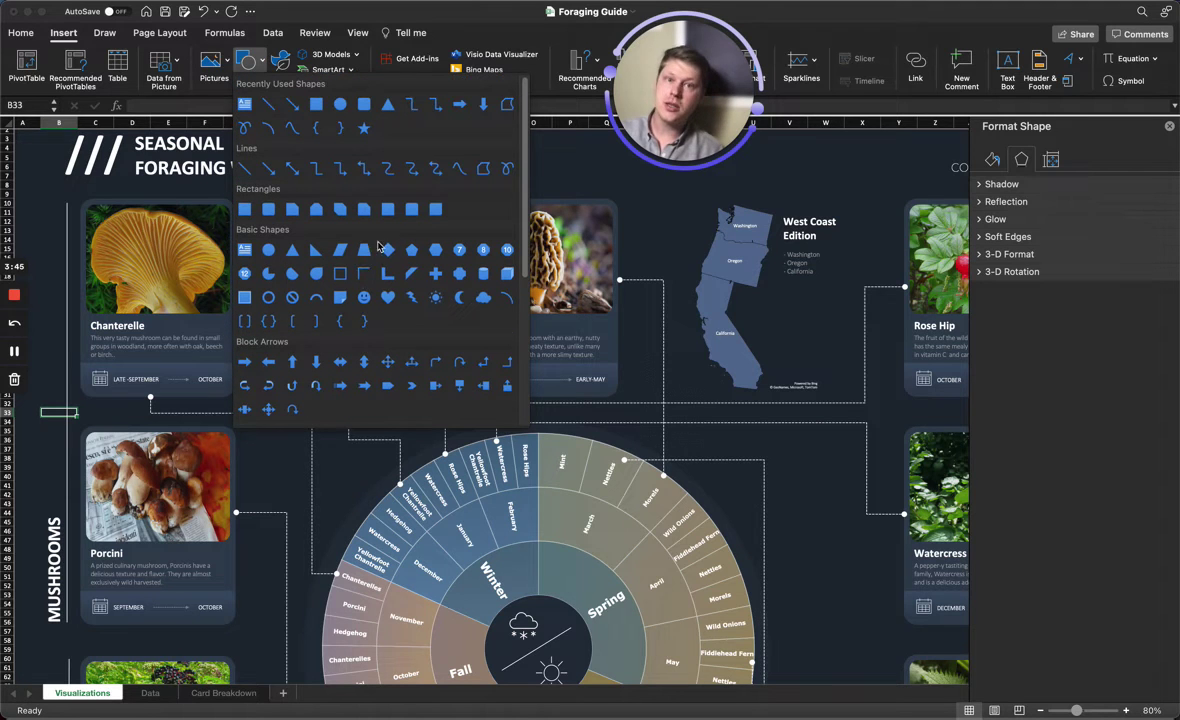
click(259, 60)
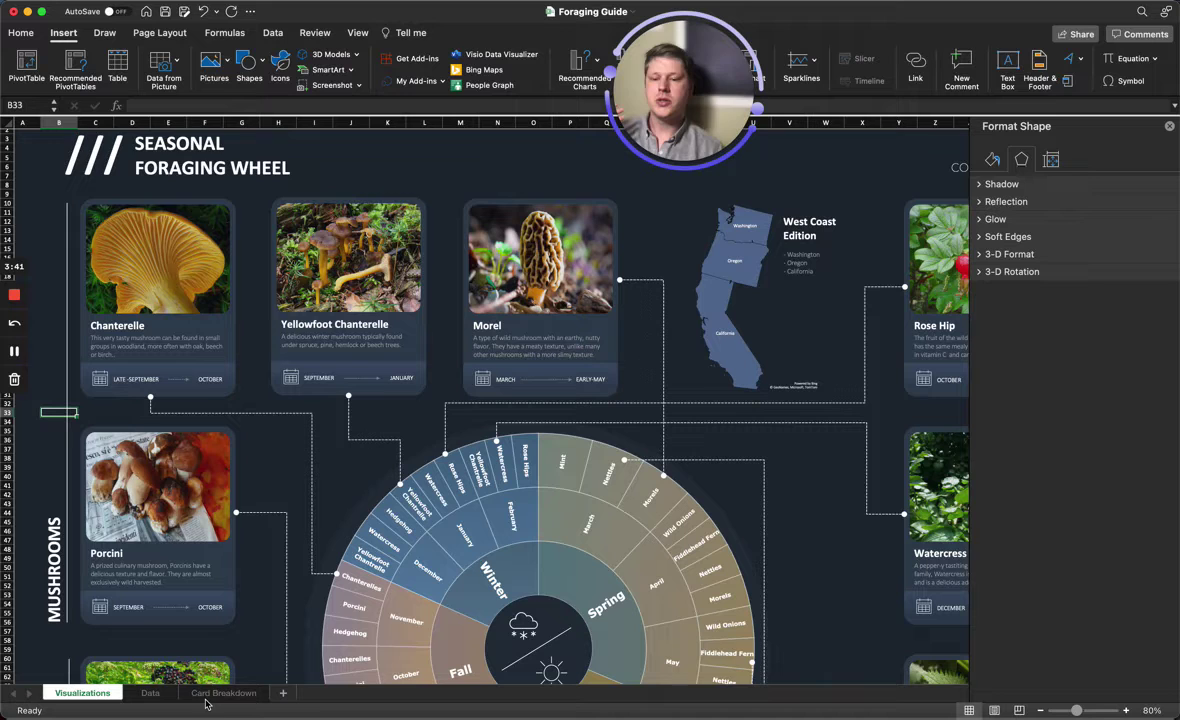
Select the Chanterelle description text, then go to the Card Breakdown sheet
click(185, 340)
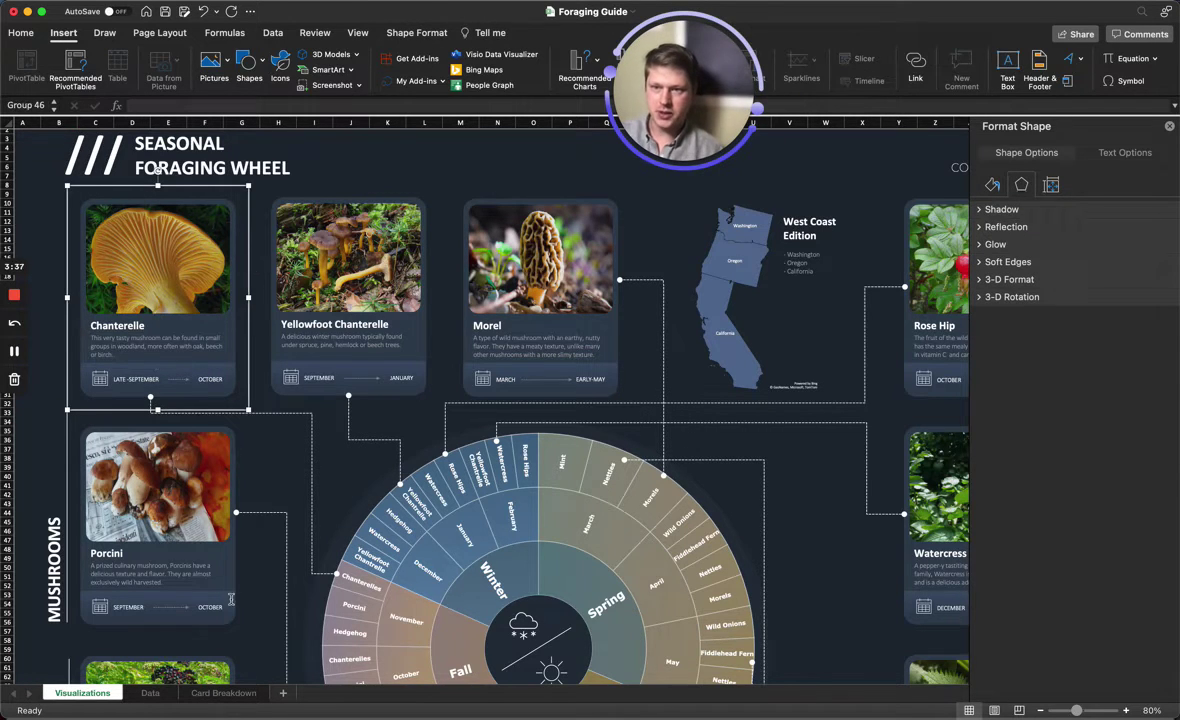
click(222, 693)
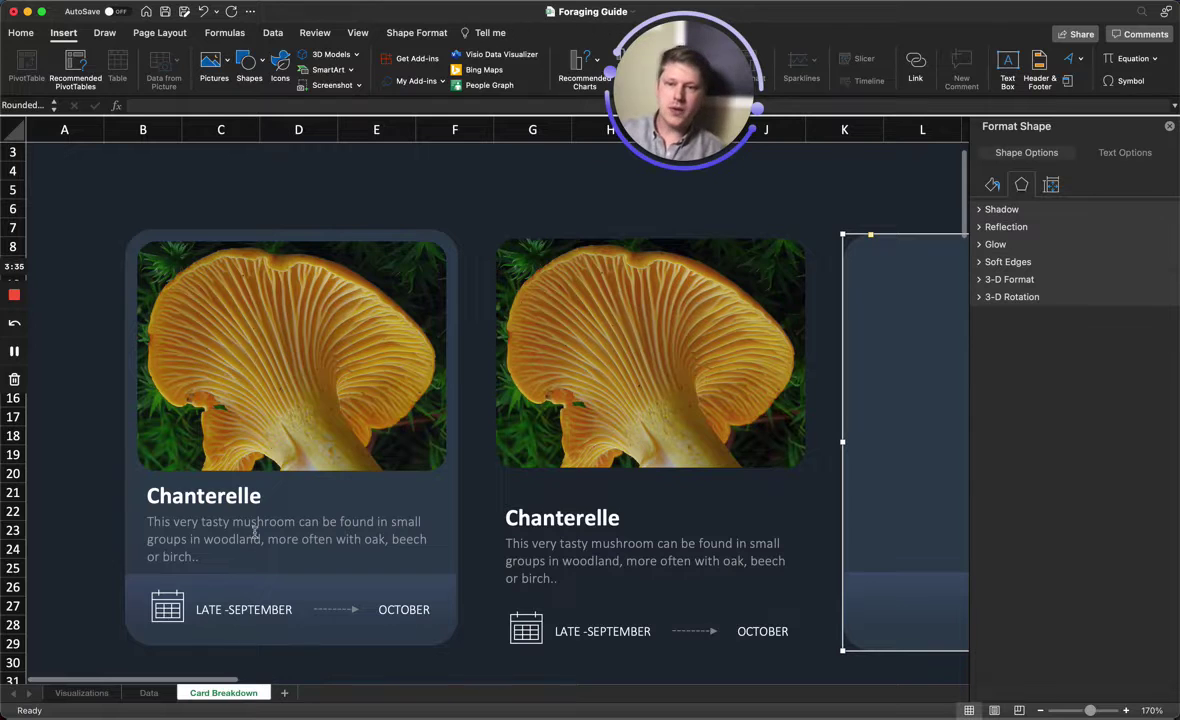
scroll(235, 490, down, 1)
scroll(689, 375, right, 2)
scroll(689, 375, right, 2)
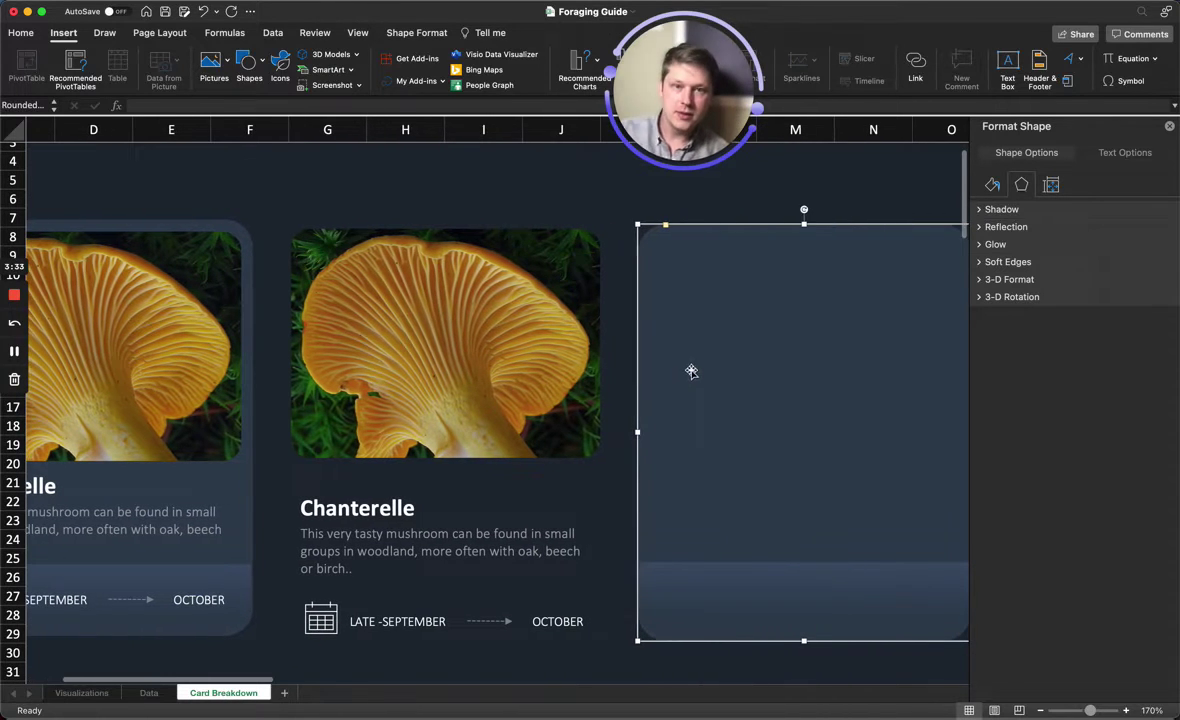
key(Tab)
key(Tab)
Select the card background, bottom strip rectangle and Chanterelle photo as separate pieces
scroll(734, 440, right, 2)
scroll(734, 440, right, 1)
click(731, 437)
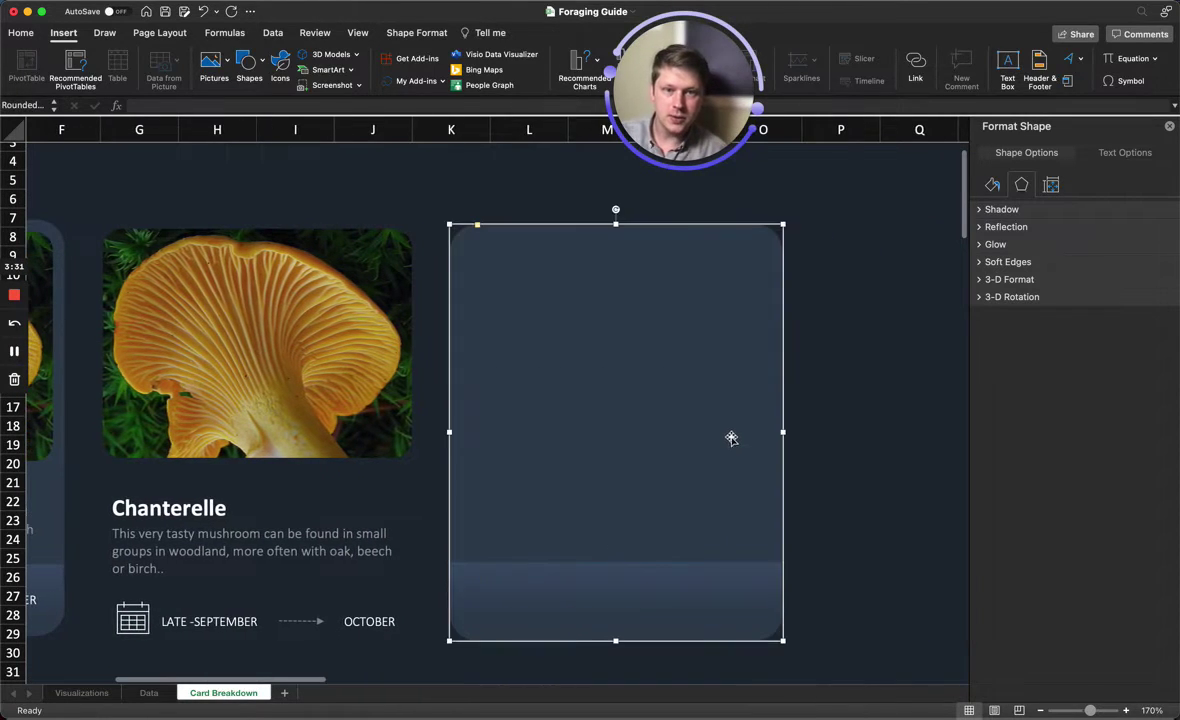
click(729, 584)
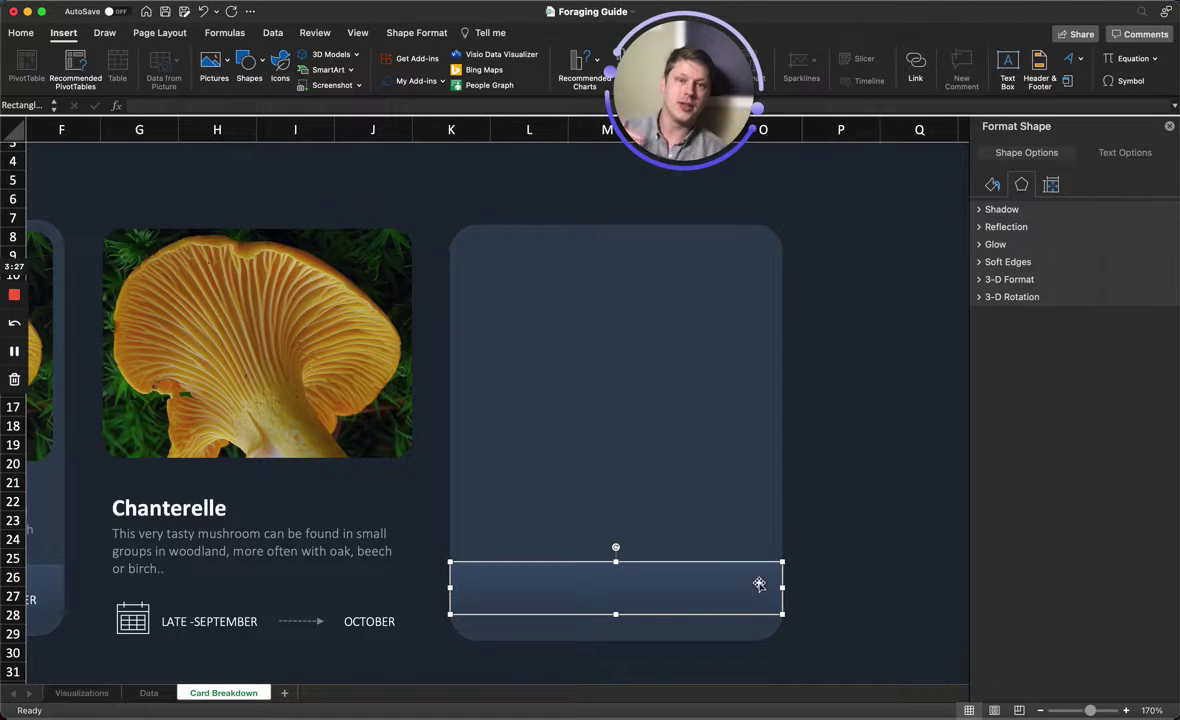
scroll(640, 531, left, 2)
scroll(600, 480, left, 2)
click(495, 387)
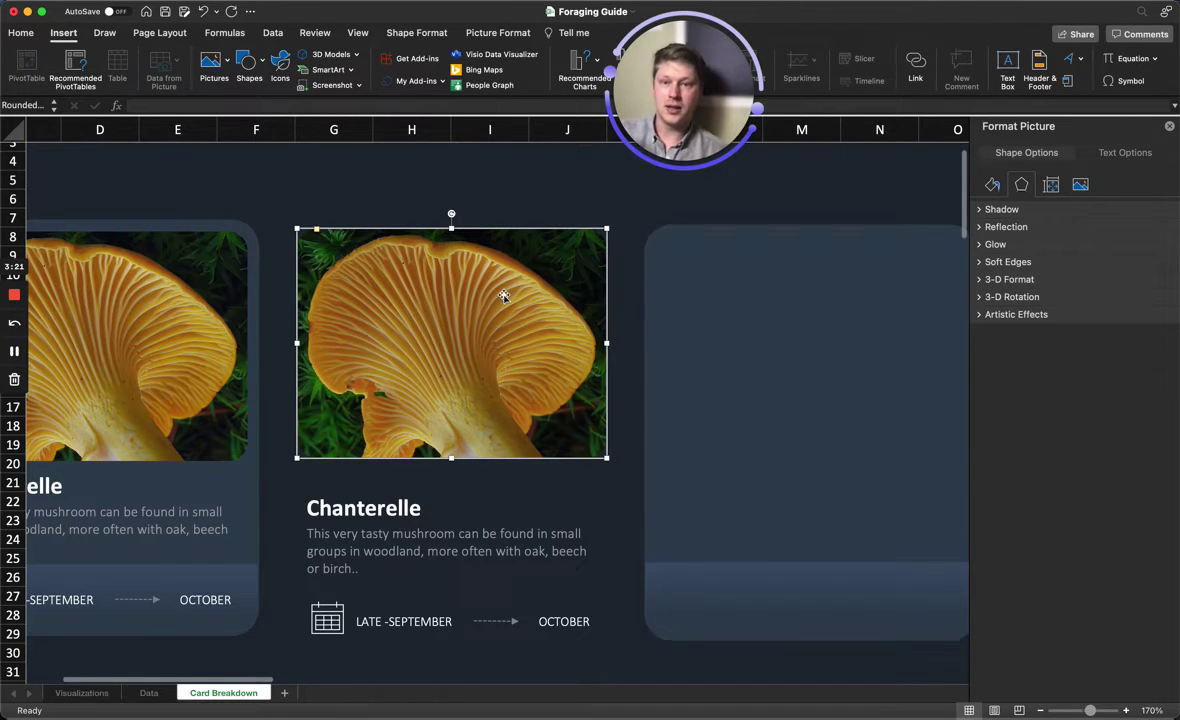
click(992, 184)
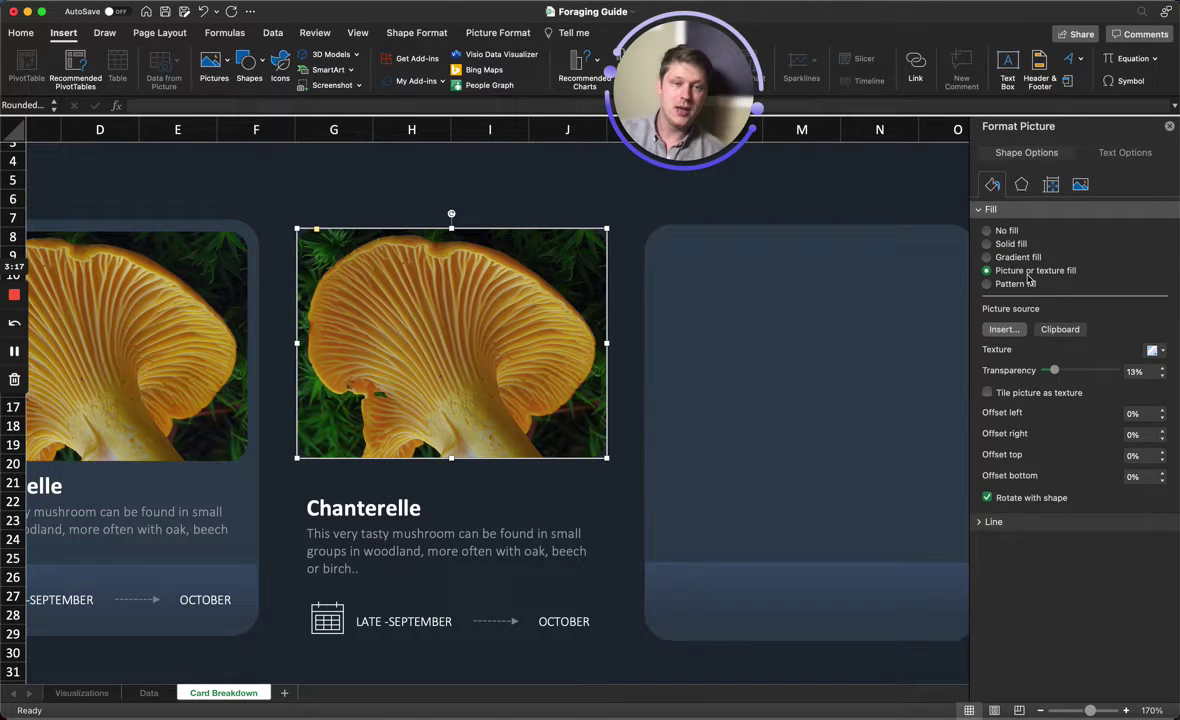
scroll(541, 330, down, 2)
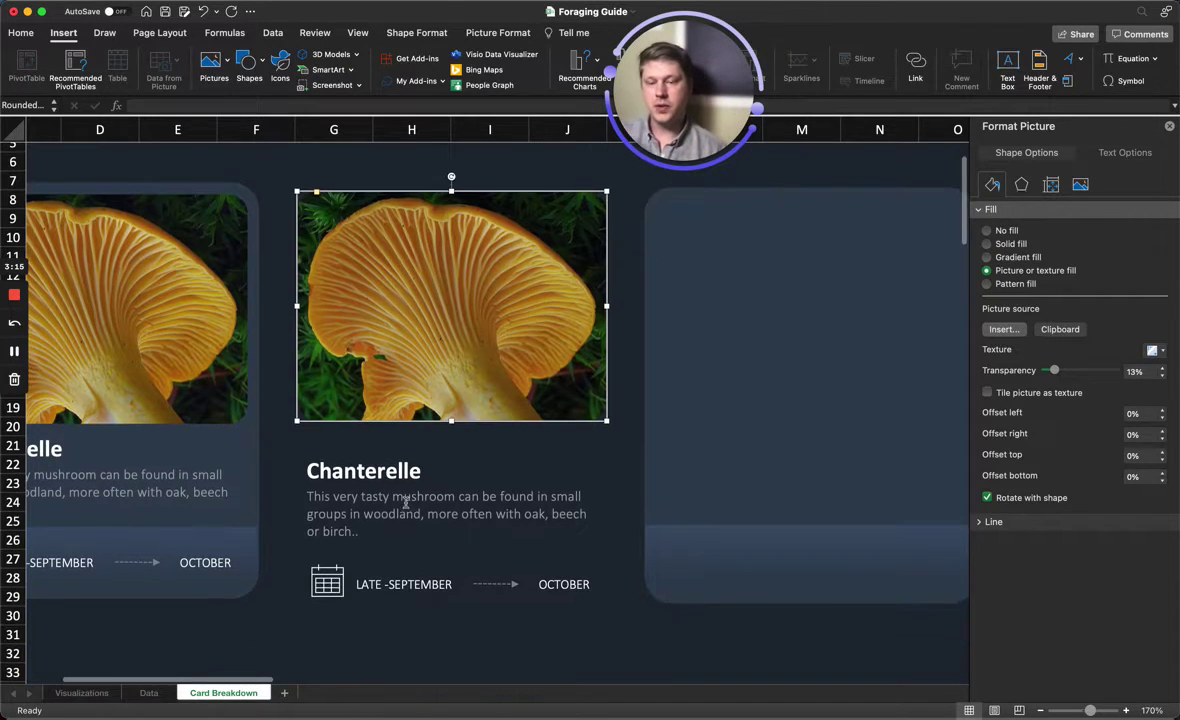
click(371, 474)
click(367, 559)
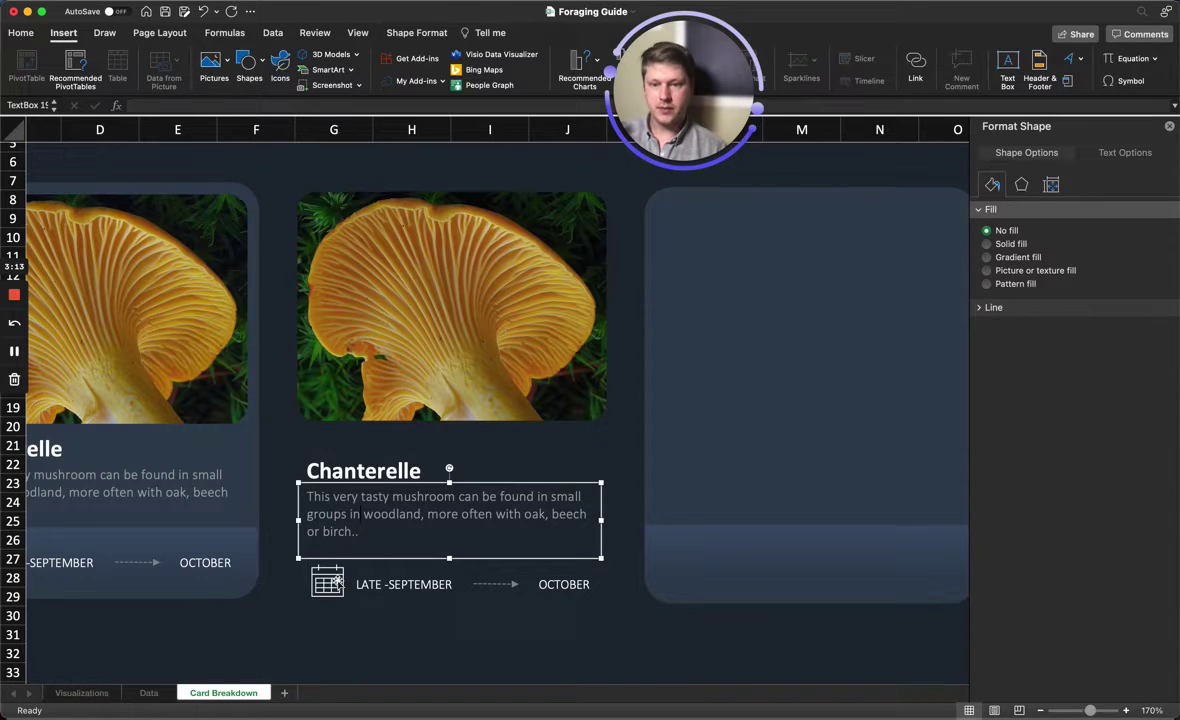
click(337, 579)
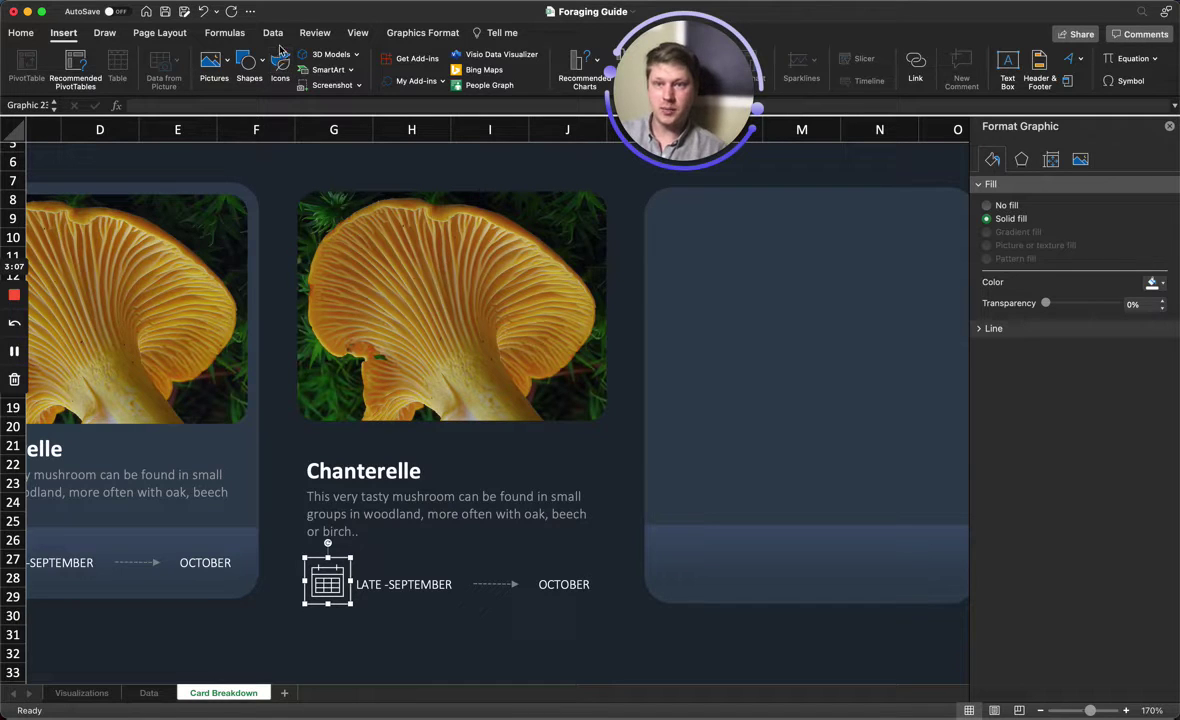
click(428, 586)
scroll(456, 492, left, 3)
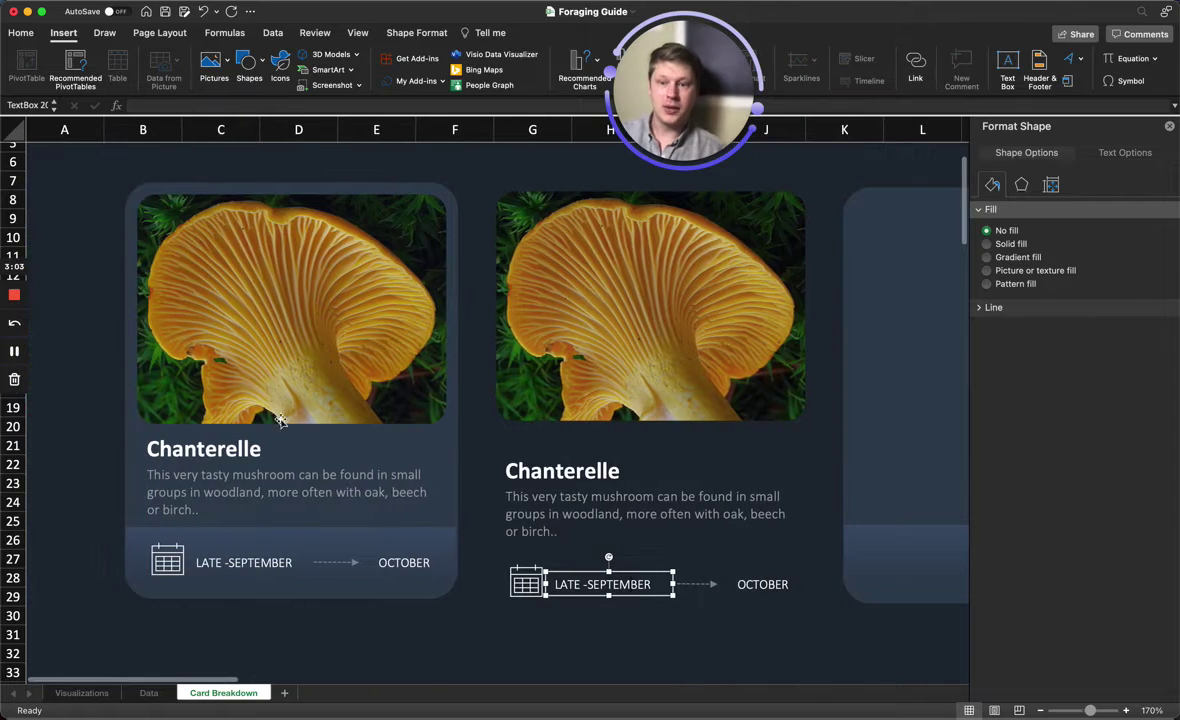
Return to the Visualizations sheet showing the wheel linked to its six foraging cards
click(82, 693)
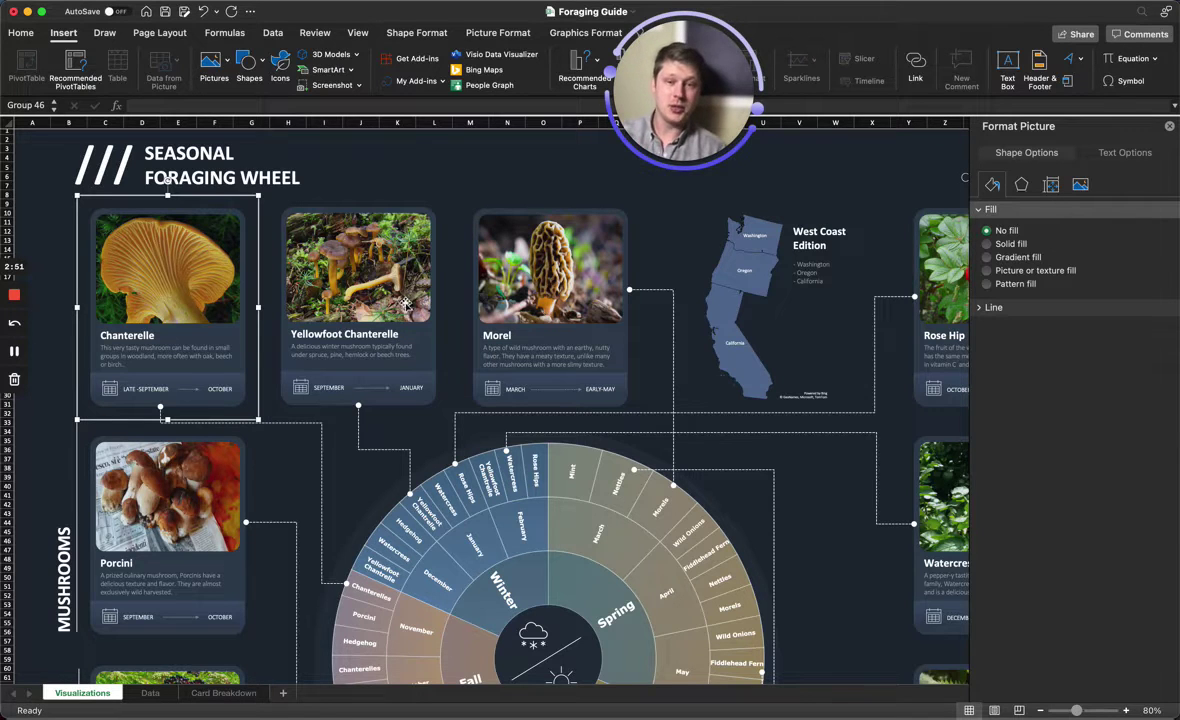
scroll(405, 301, down, 2)
scroll(405, 301, up, 2)
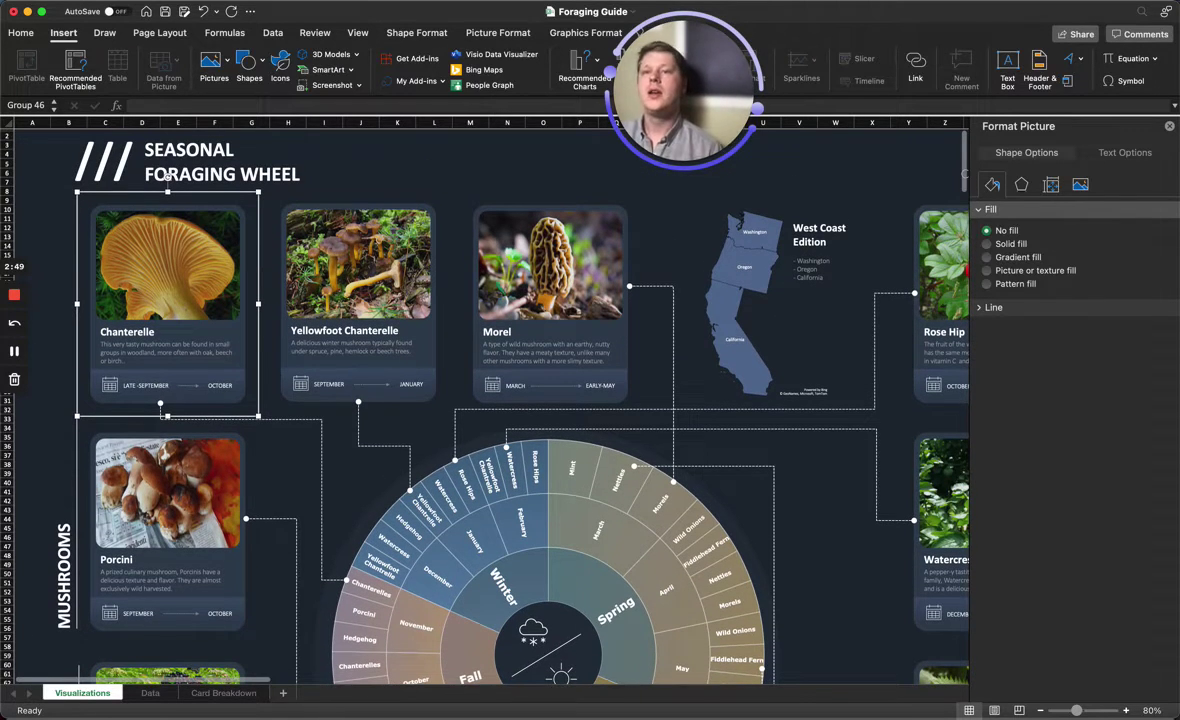
scroll(707, 298, down, 3)
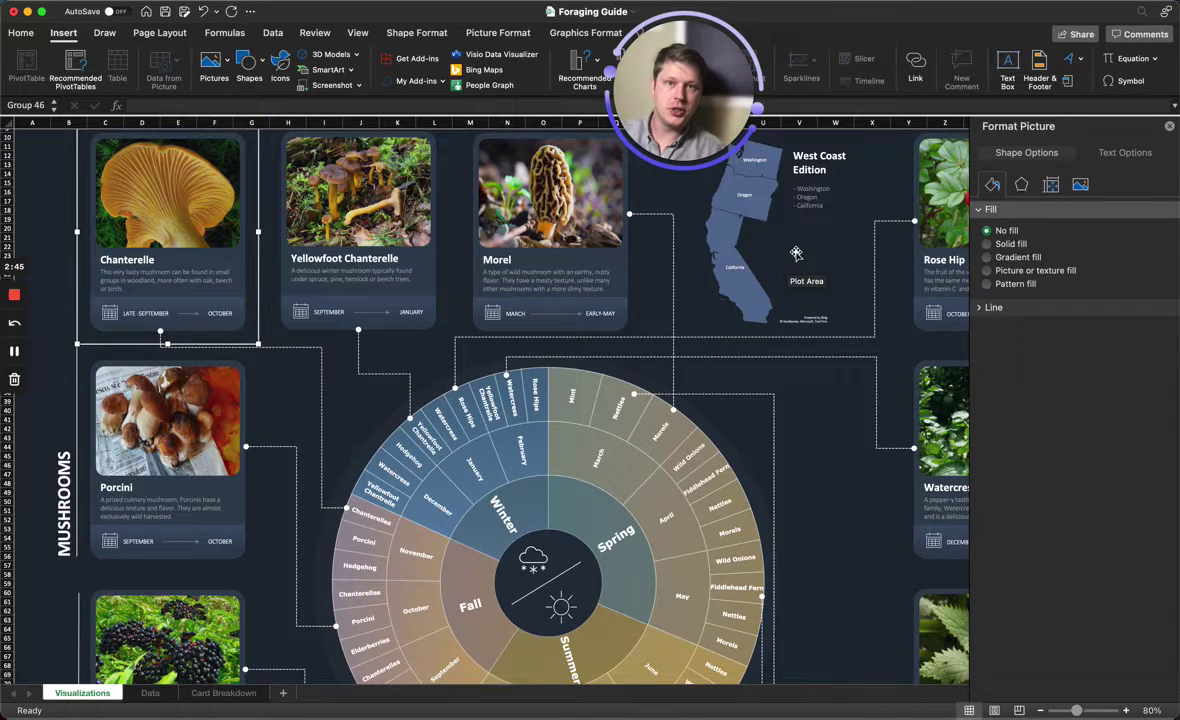
scroll(795, 253, down, 1)
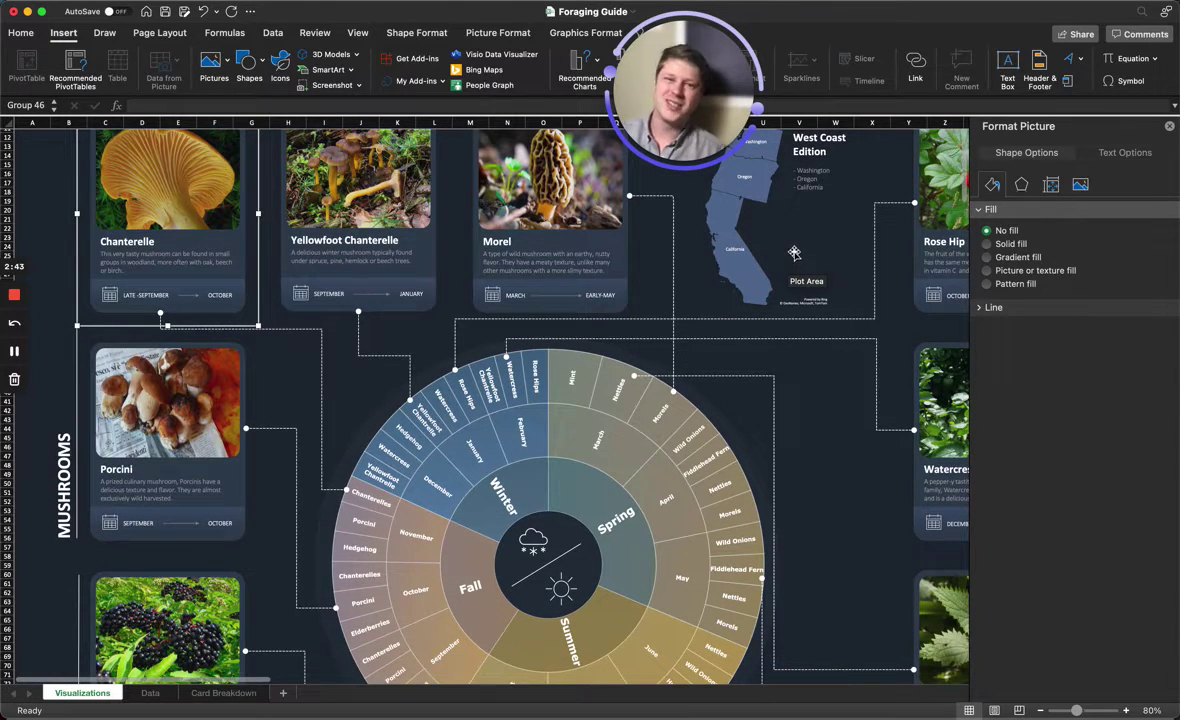
scroll(740, 280, down, 5)
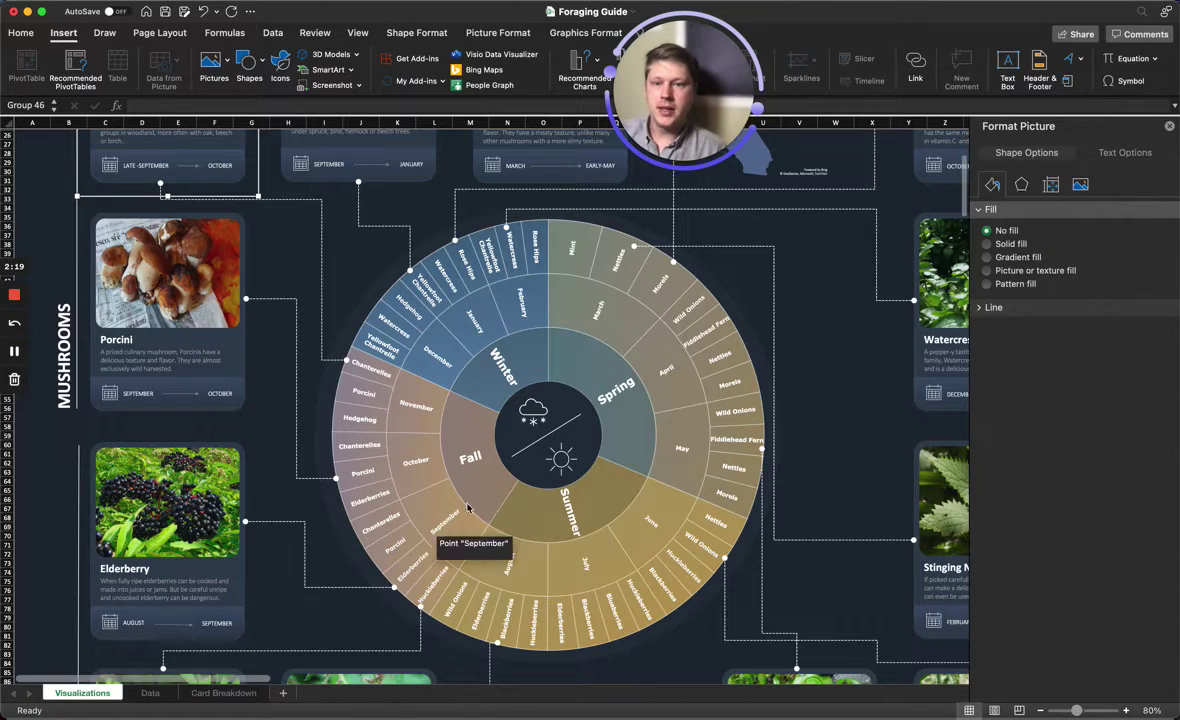
scroll(450, 505, down, 3)
scroll(459, 467, up, 10)
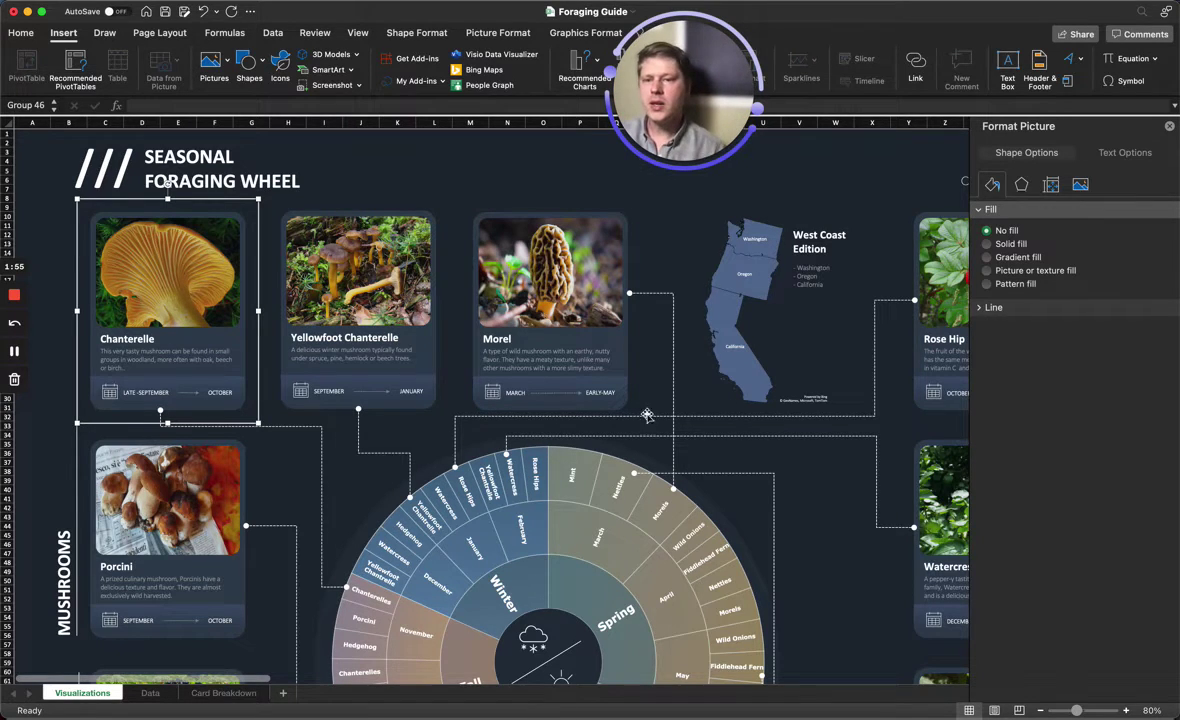
click(645, 205)
scroll(598, 307, down, 1)
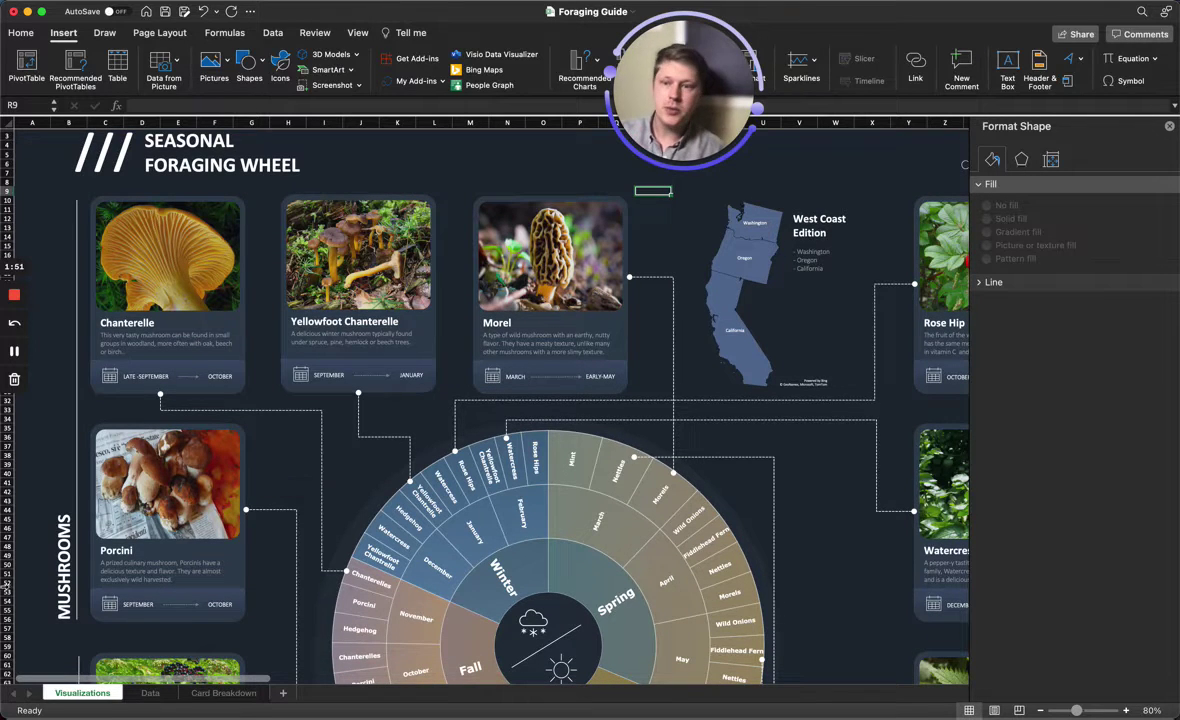
scroll(64, 515, down, 2)
scroll(68, 548, down, 10)
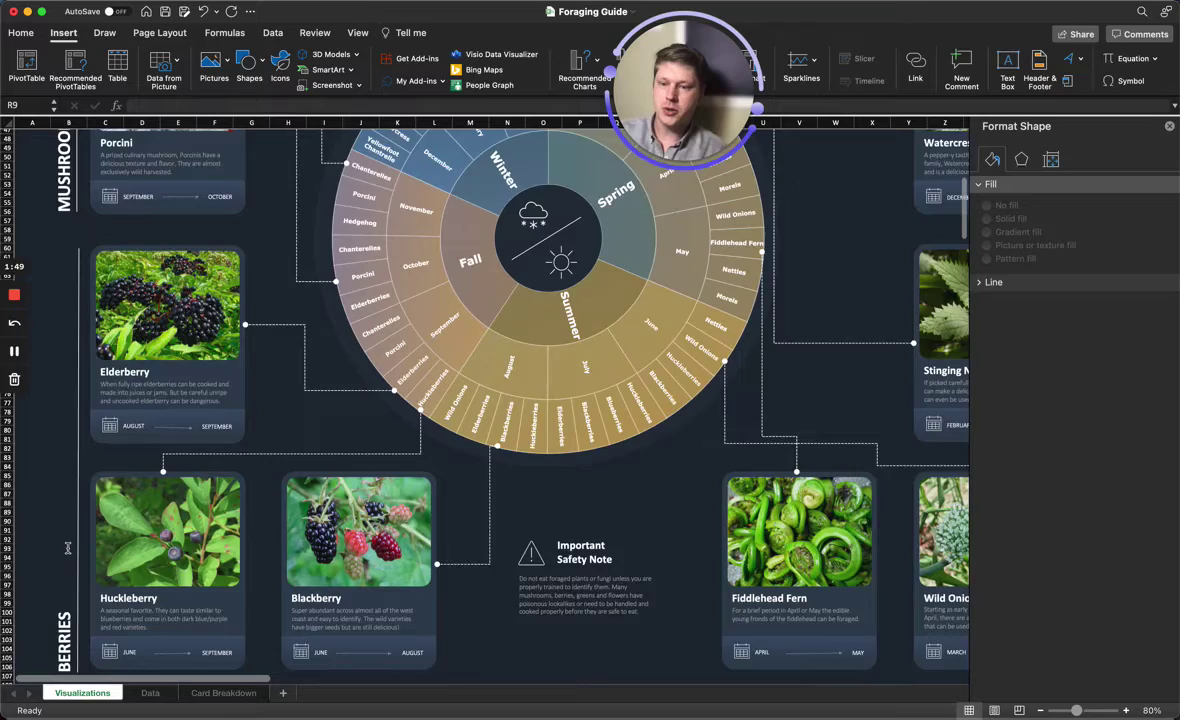
scroll(70, 549, right, 10)
scroll(70, 548, up, 10)
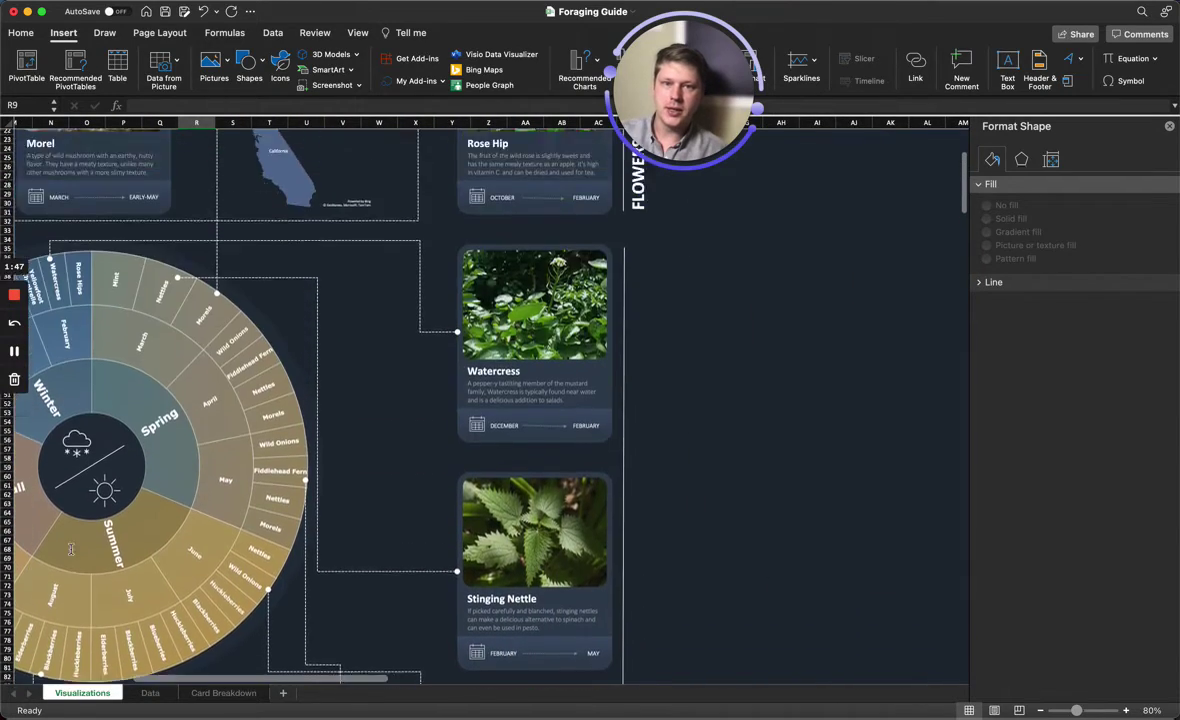
scroll(266, 470, left, 10)
scroll(267, 511, right, 1)
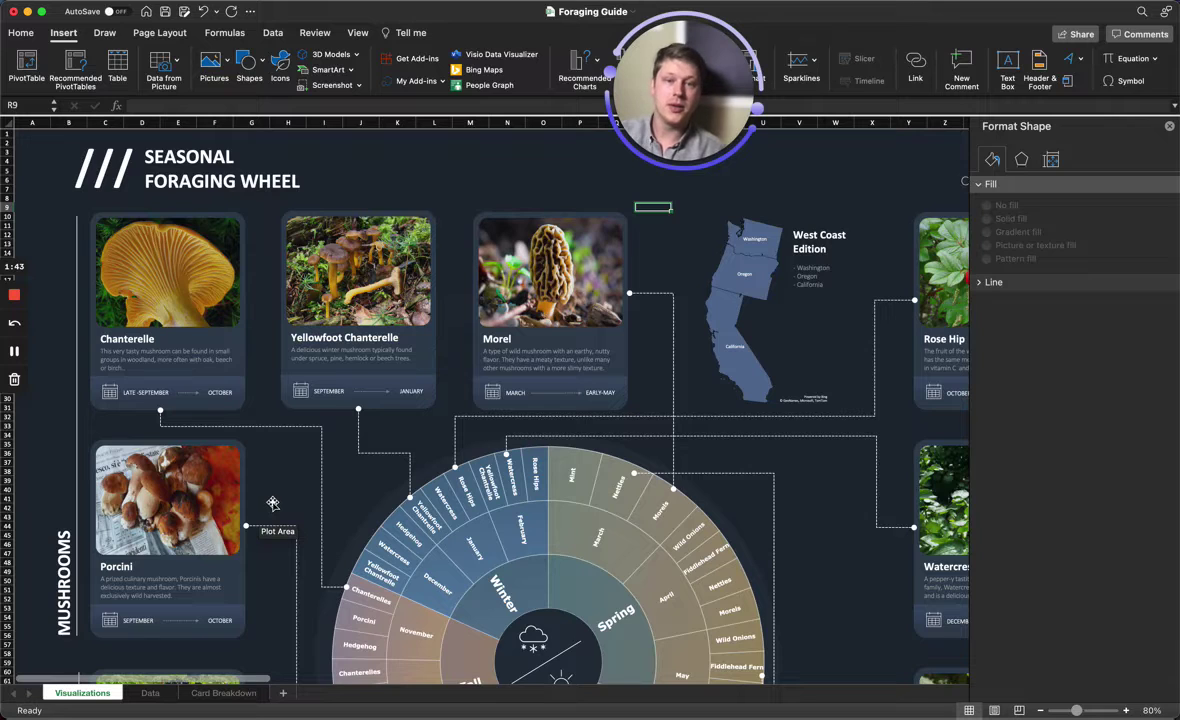
scroll(272, 502, down, 5)
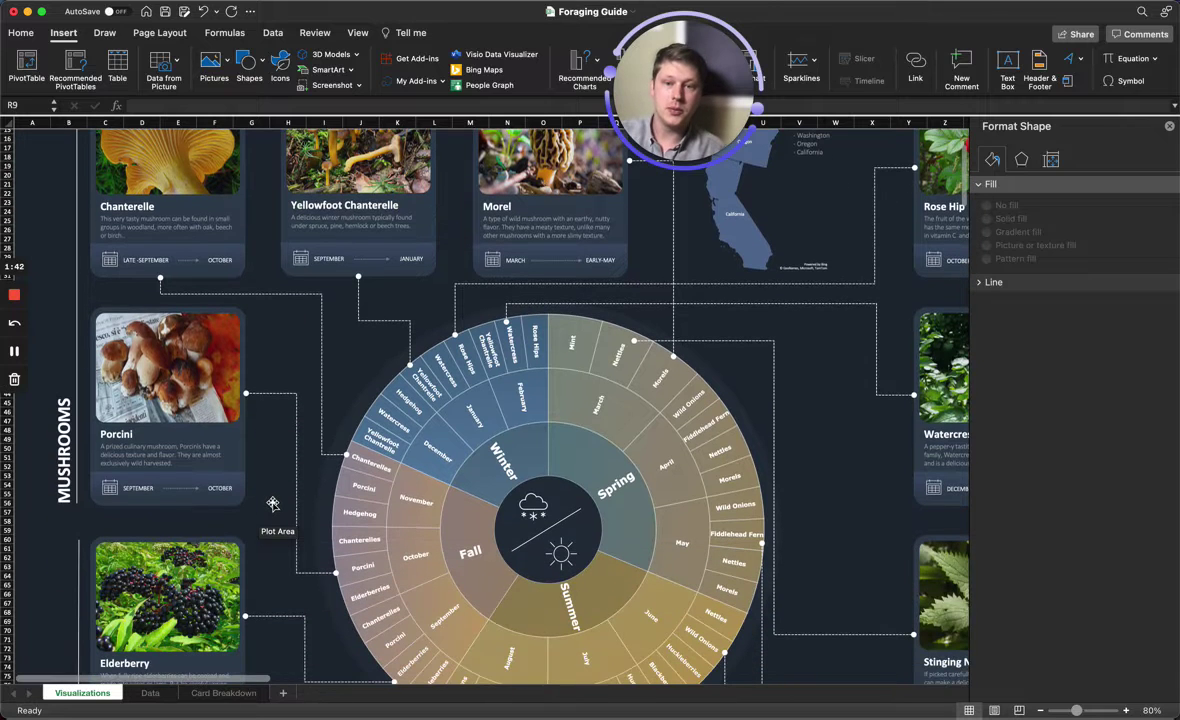
click(278, 298)
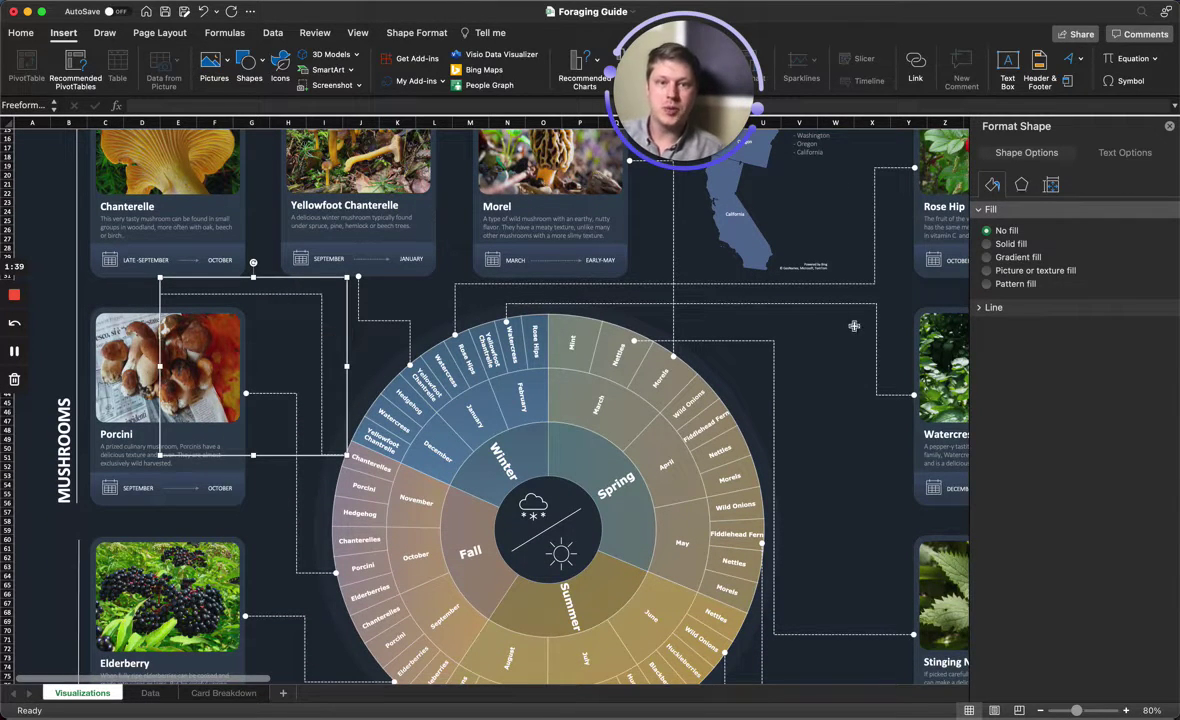
click(843, 357)
scroll(843, 357, up, 2)
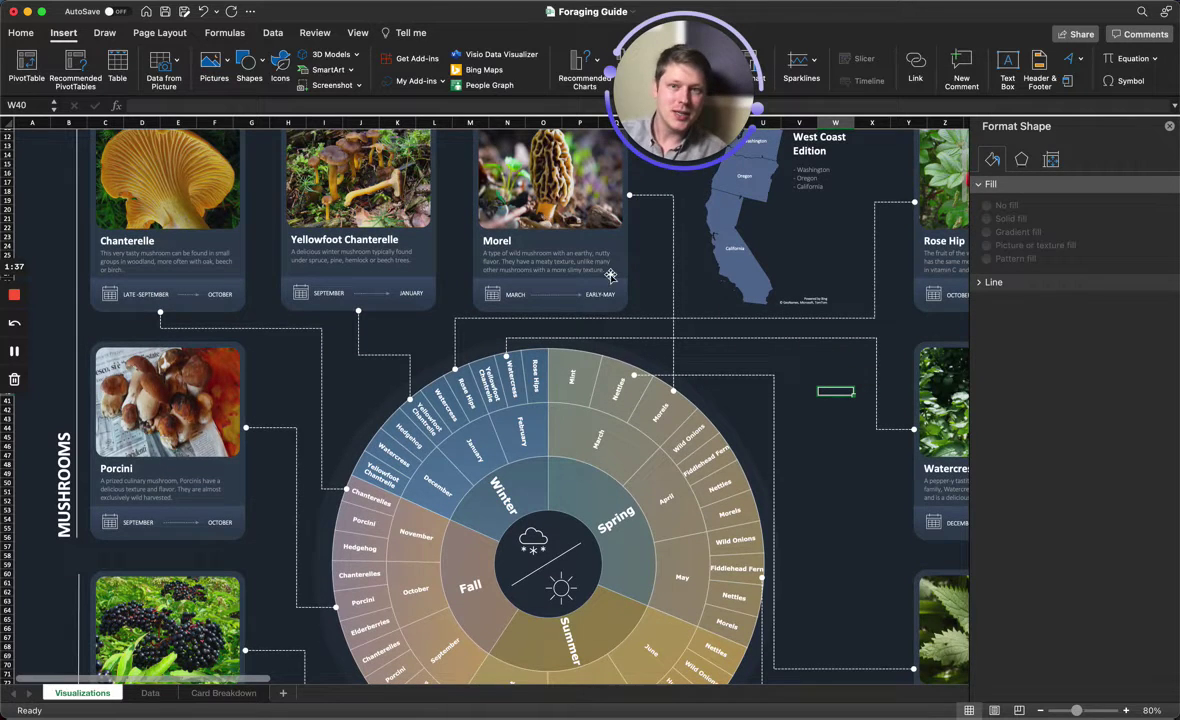
scroll(545, 235, down, 4)
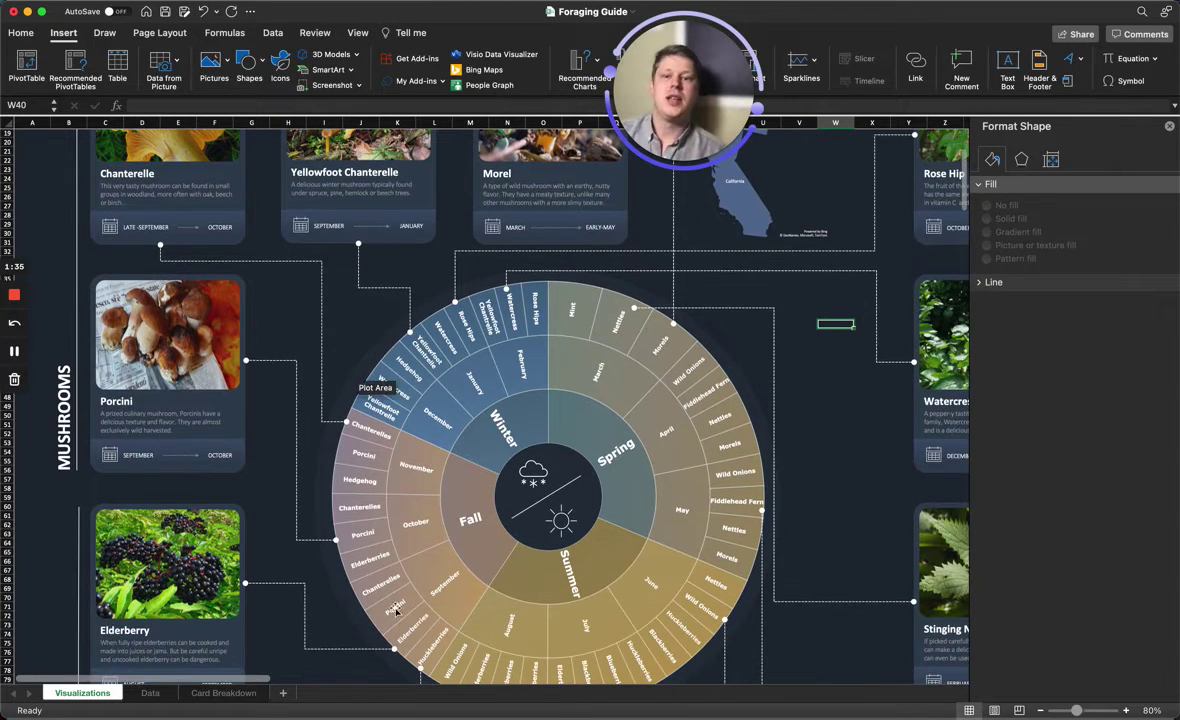
scroll(693, 472, down, 2)
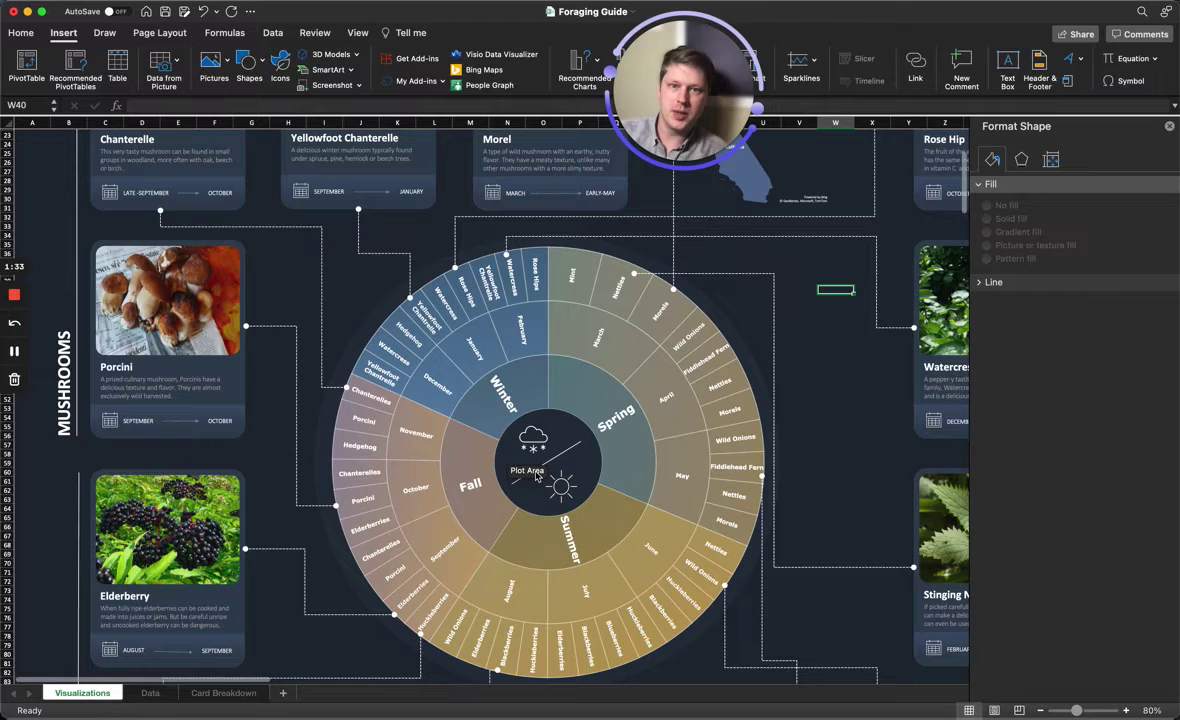
scroll(574, 312, up, 10)
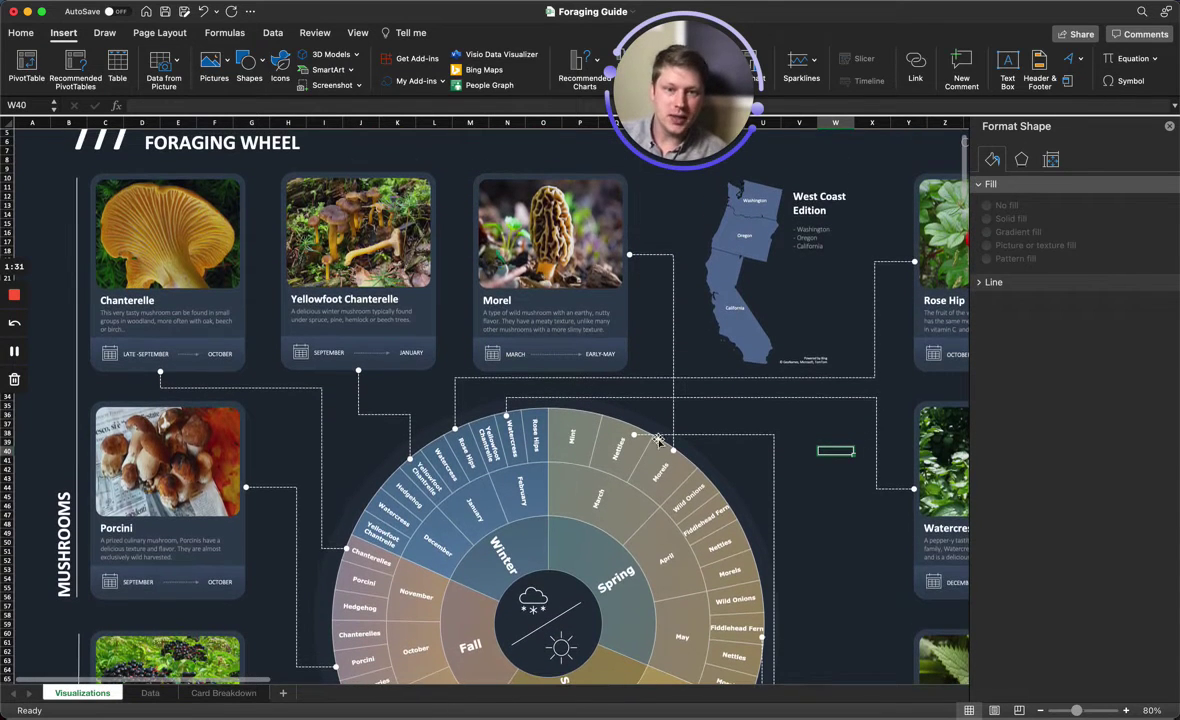
mouse_move(658, 470)
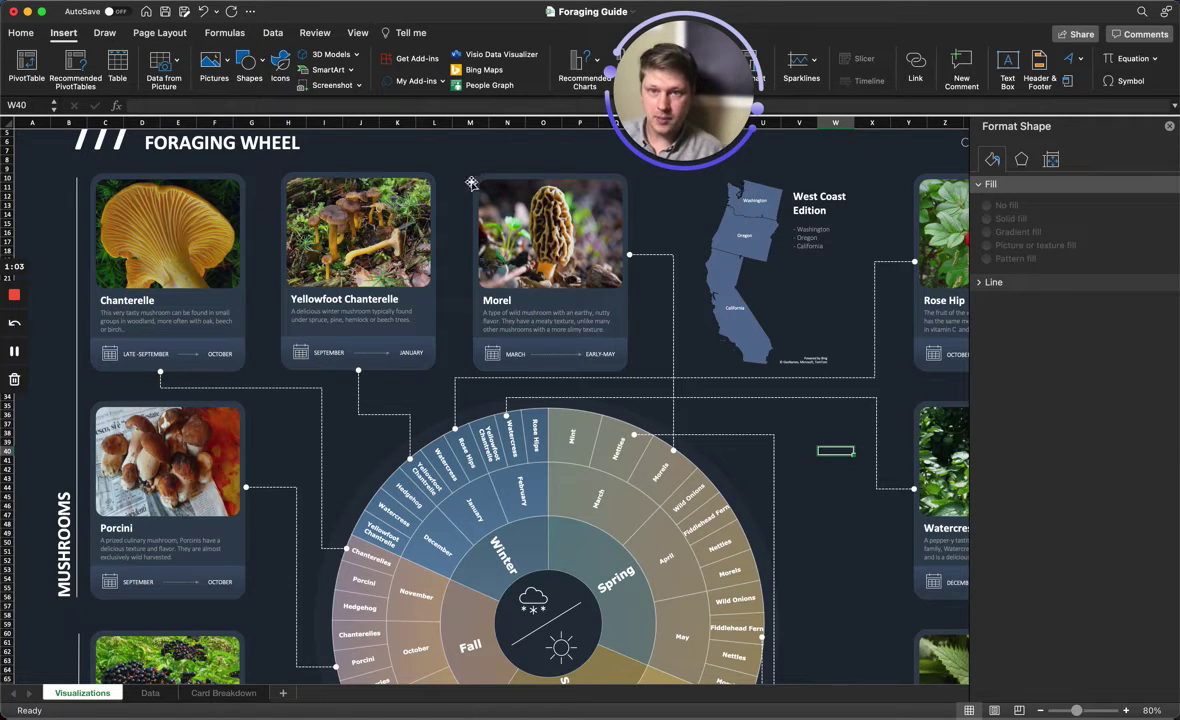
click(103, 164)
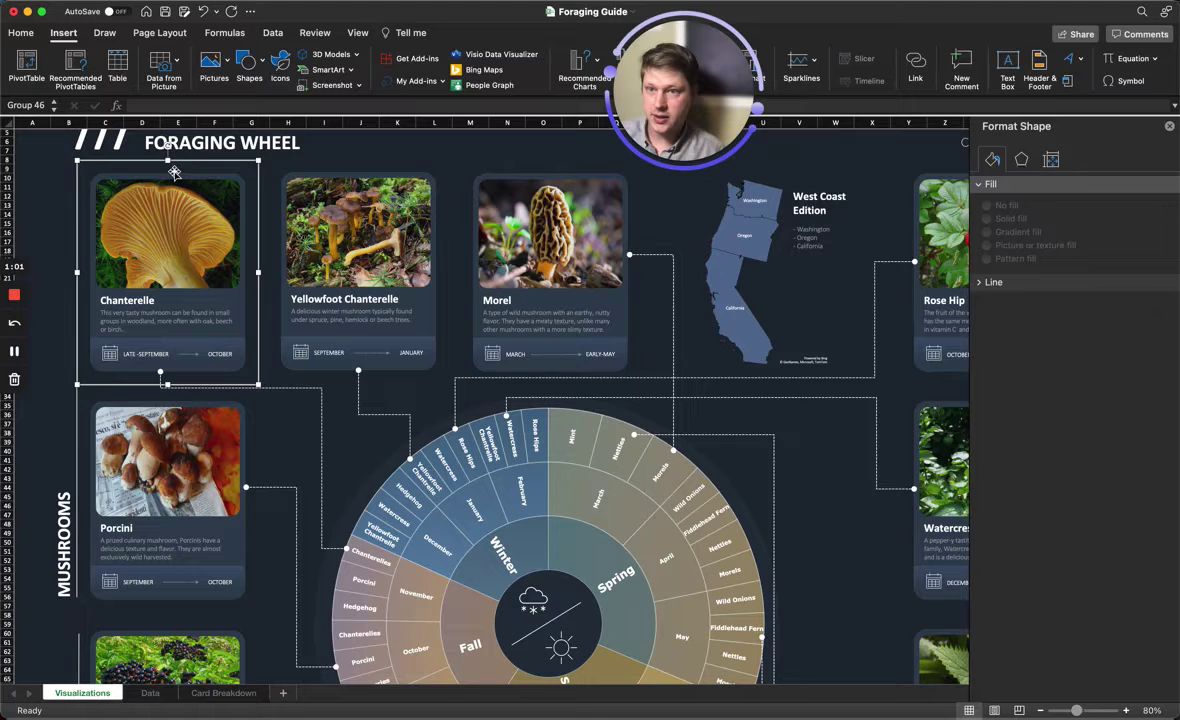
click(313, 174)
click(503, 168)
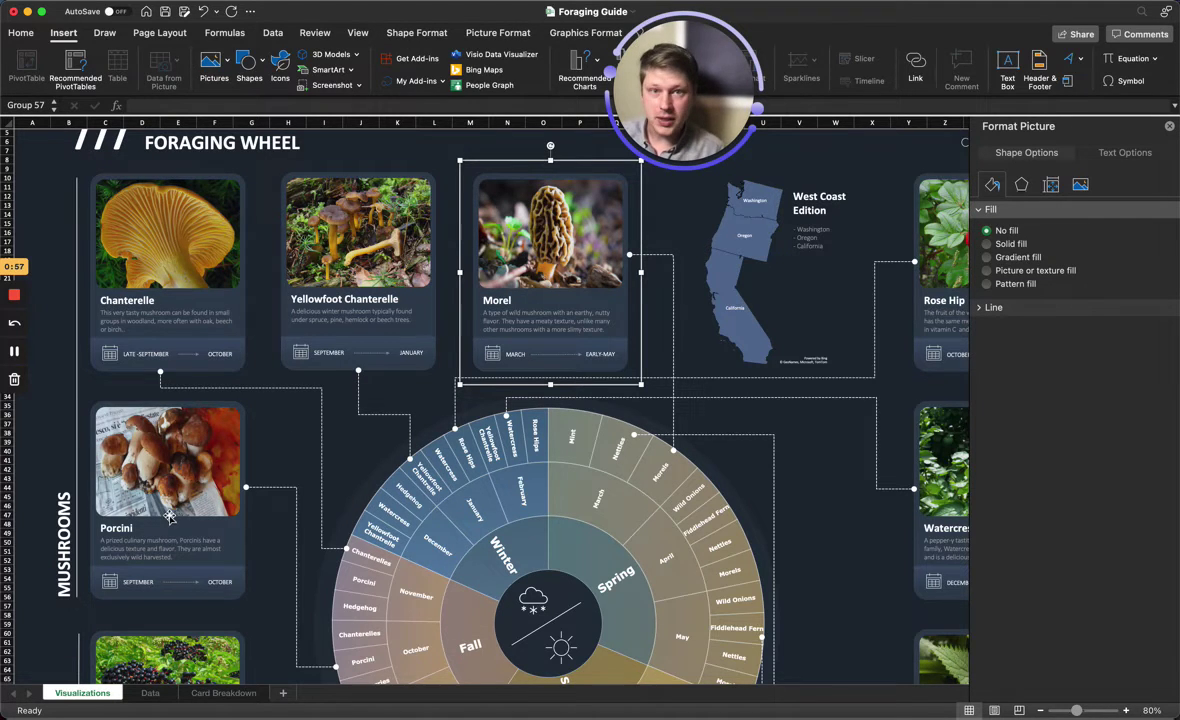
scroll(169, 515, down, 1)
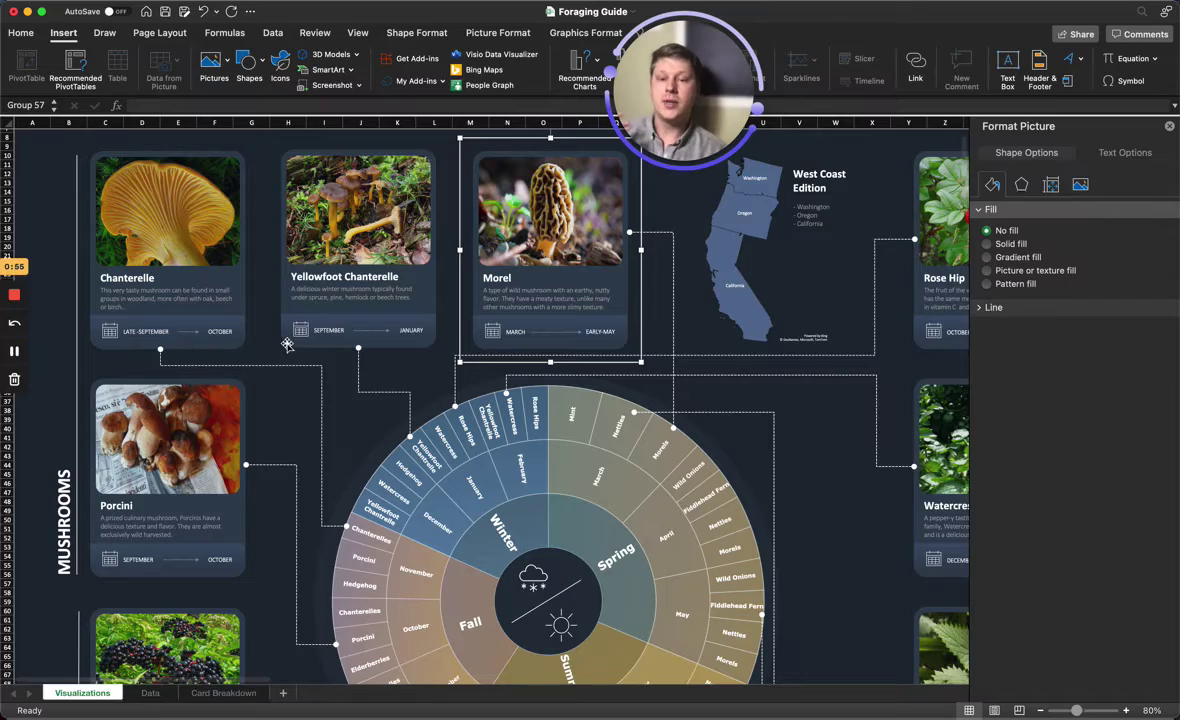
scroll(287, 347, down, 5)
scroll(287, 347, down, 5)
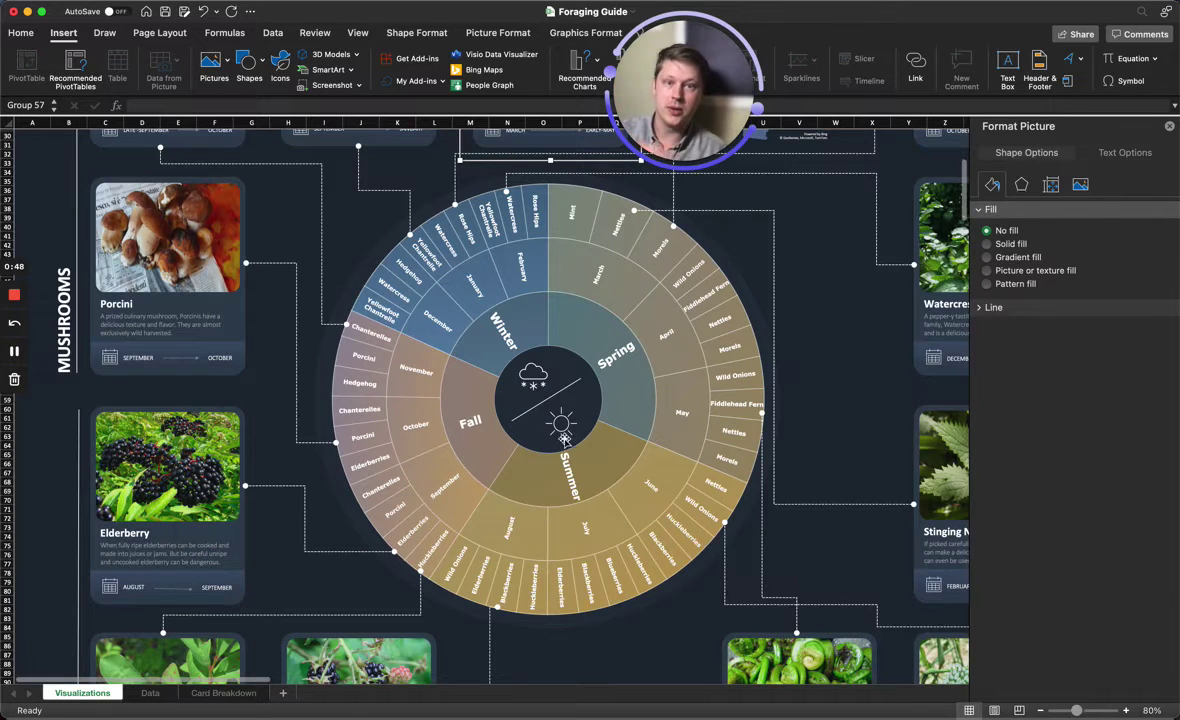
scroll(690, 460, down, 5)
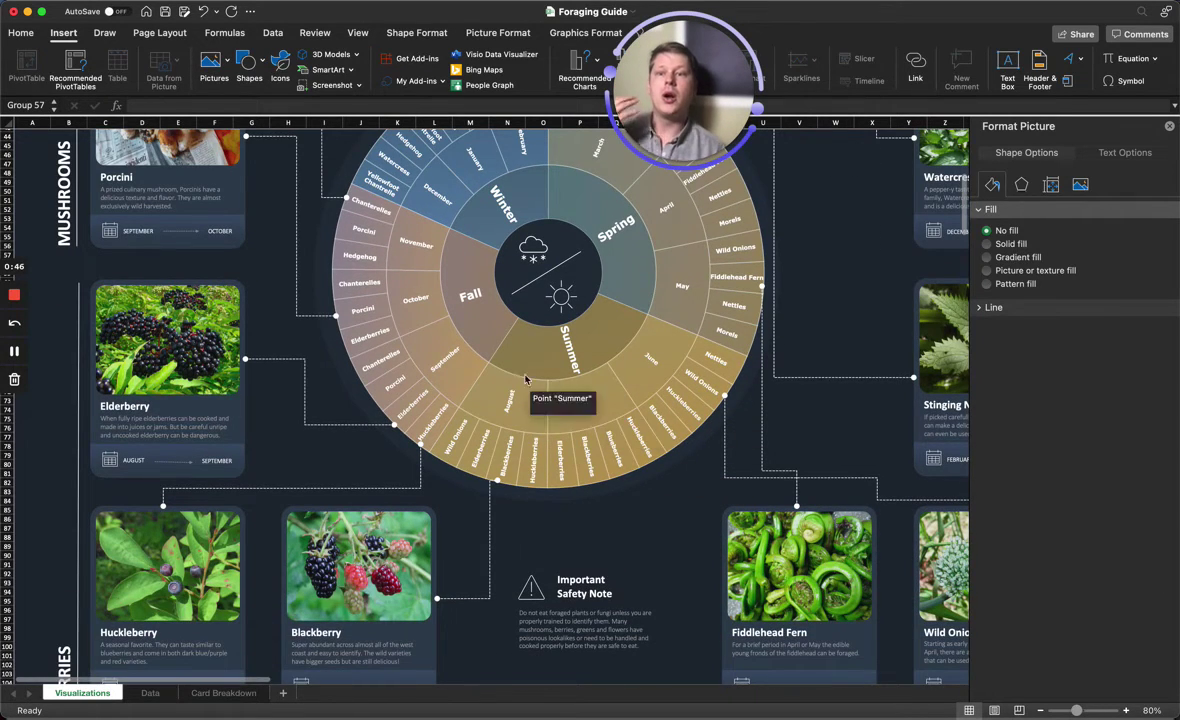
scroll(287, 270, up, 15)
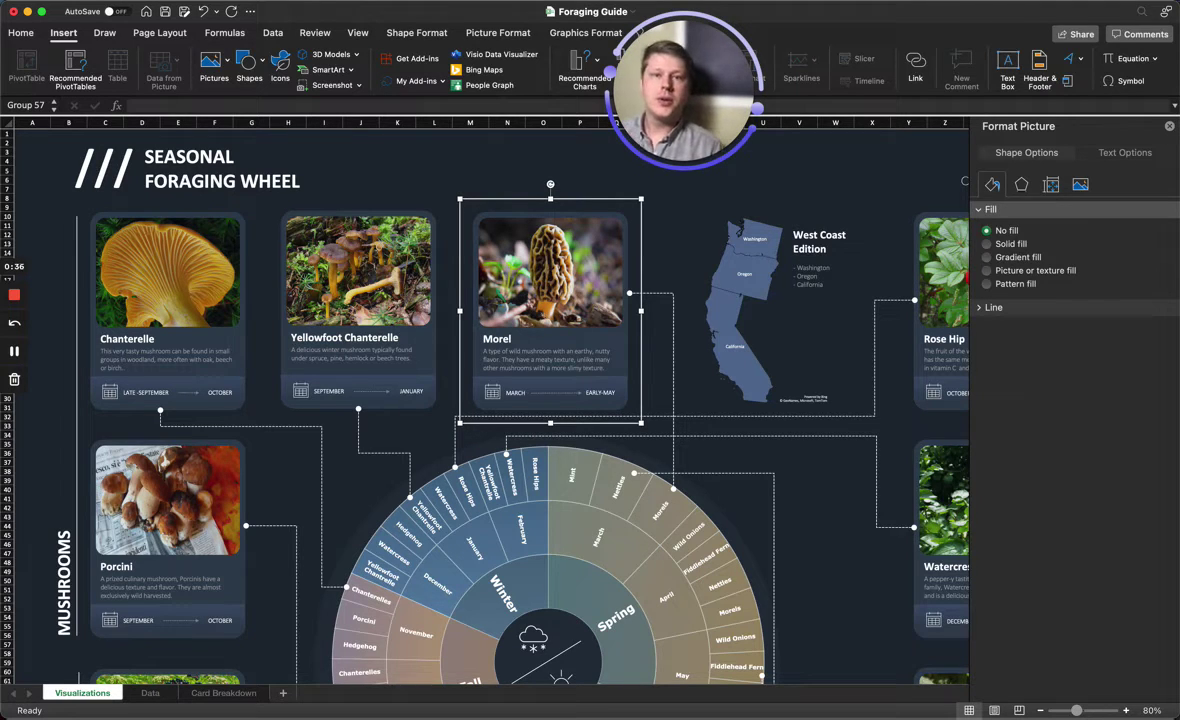
scroll(478, 360, down, 4)
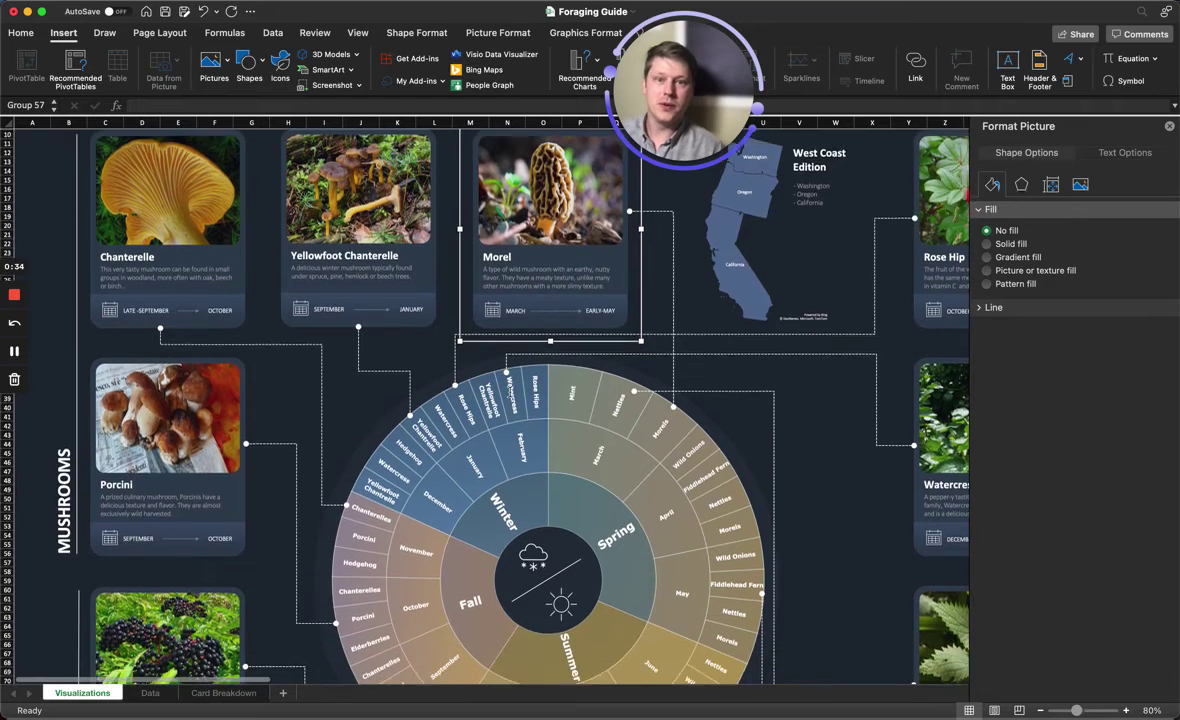
mouse_move(516, 378)
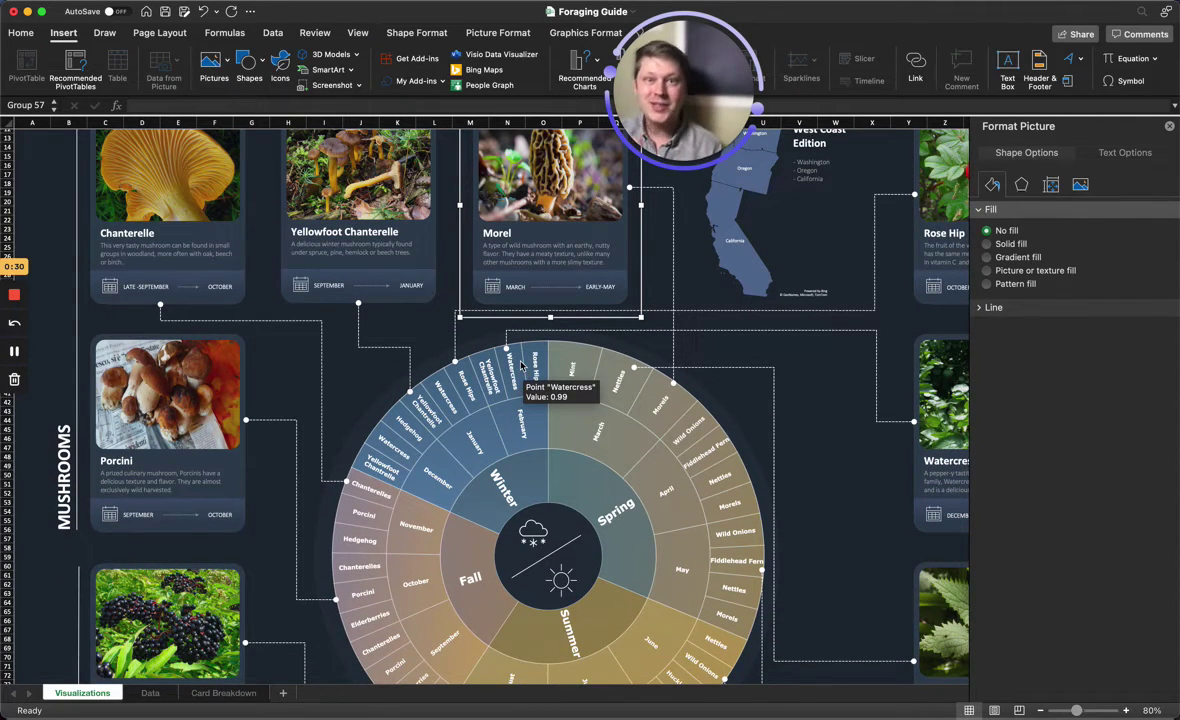
mouse_move(527, 349)
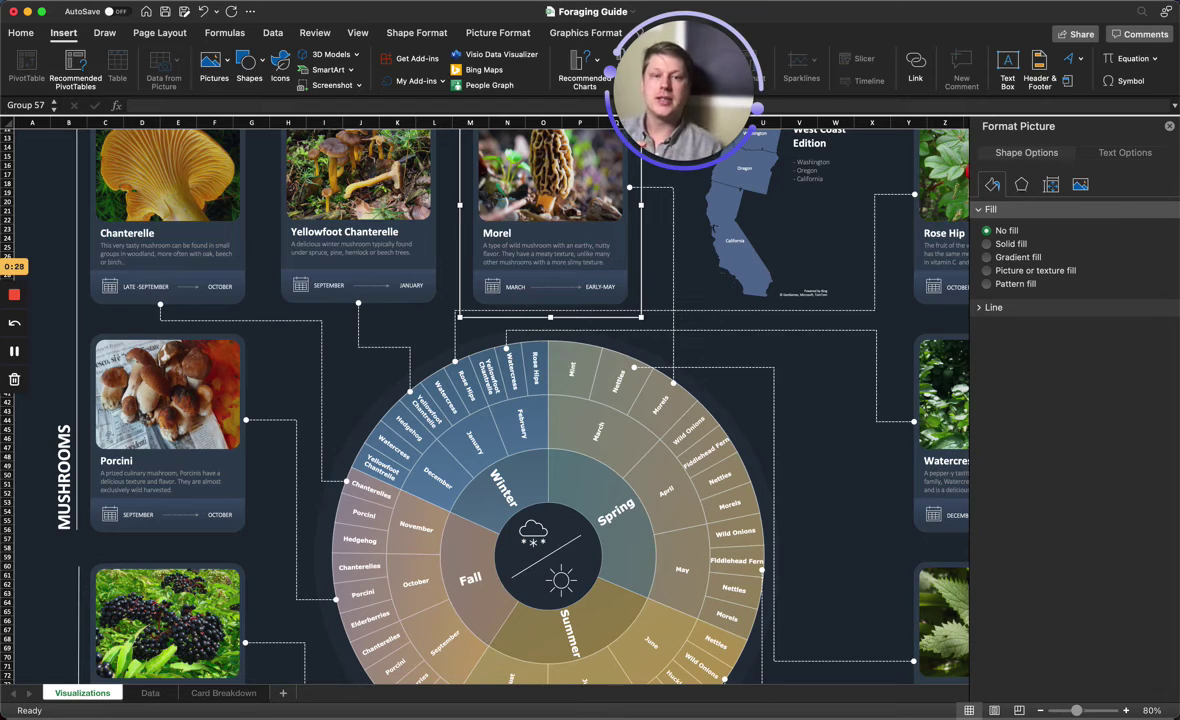